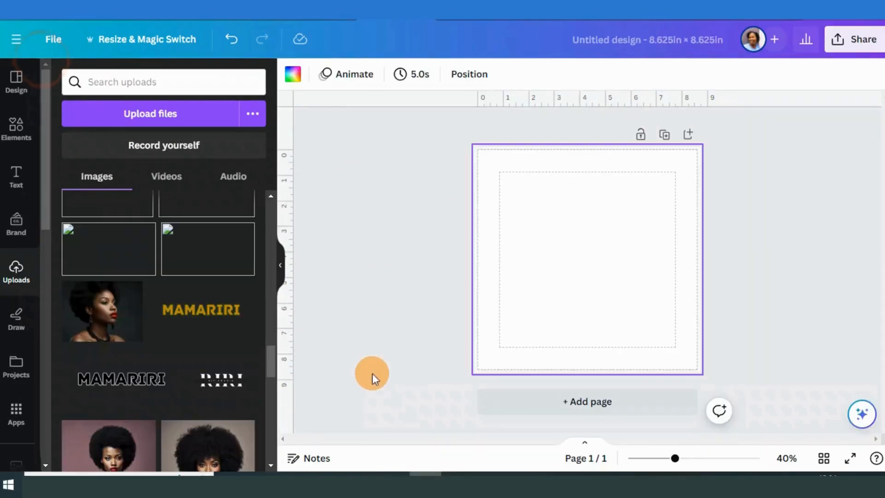
# Search the elements library for "frames"
pyautogui.click(373, 373)
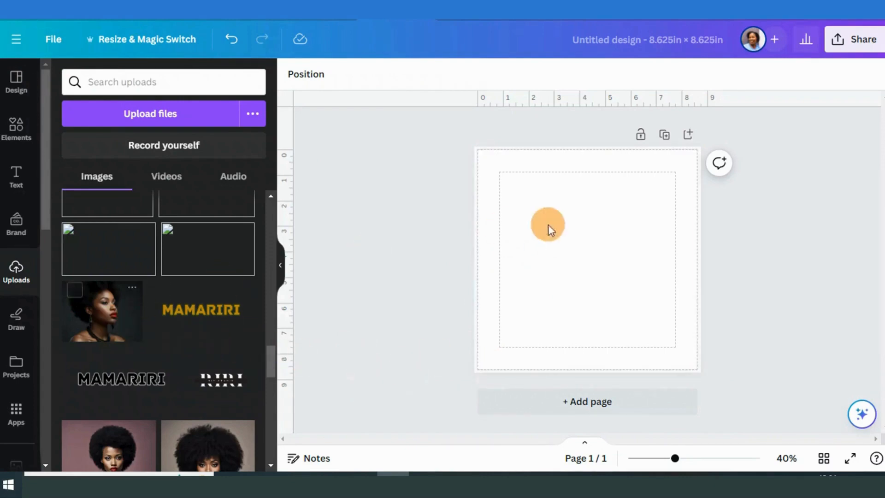
pyautogui.click(22, 141)
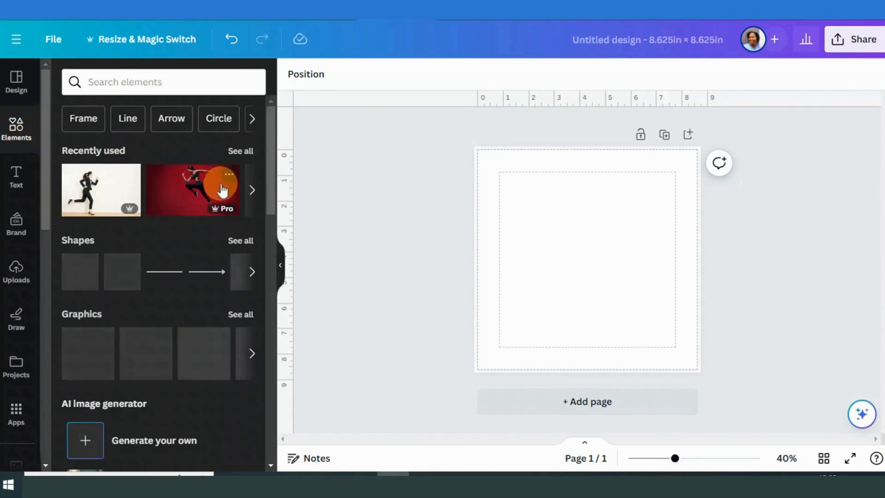
pyautogui.click(139, 82)
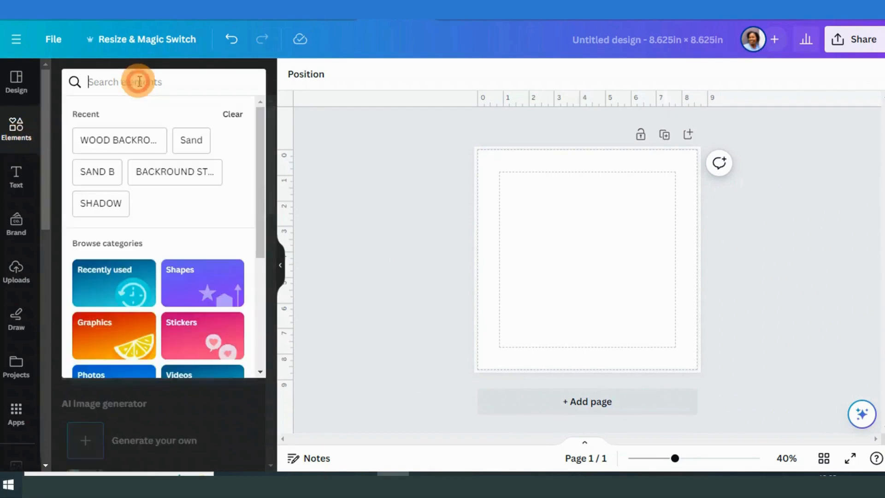
pyautogui.write('fra')
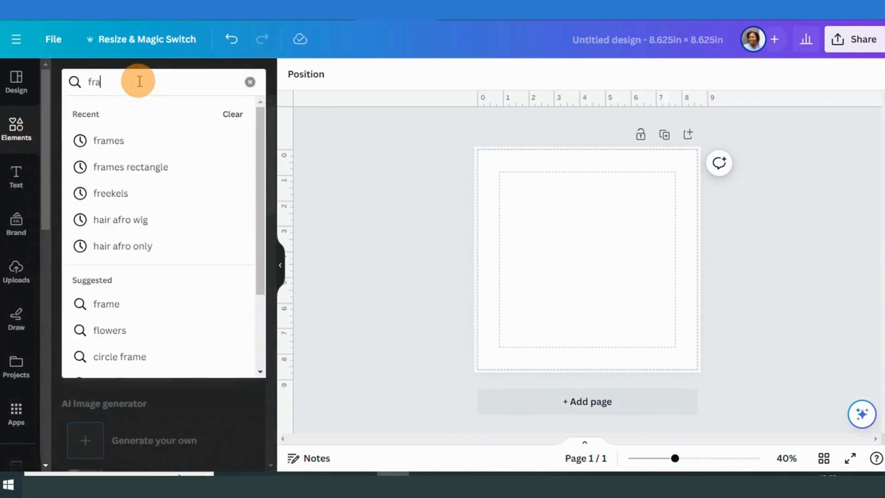
pyautogui.write('mes')
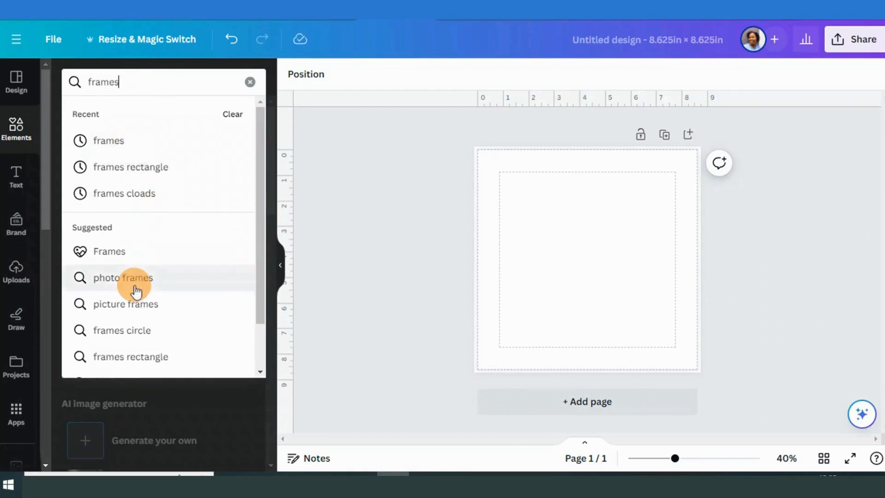
pyautogui.scroll(-2, 135, 286)
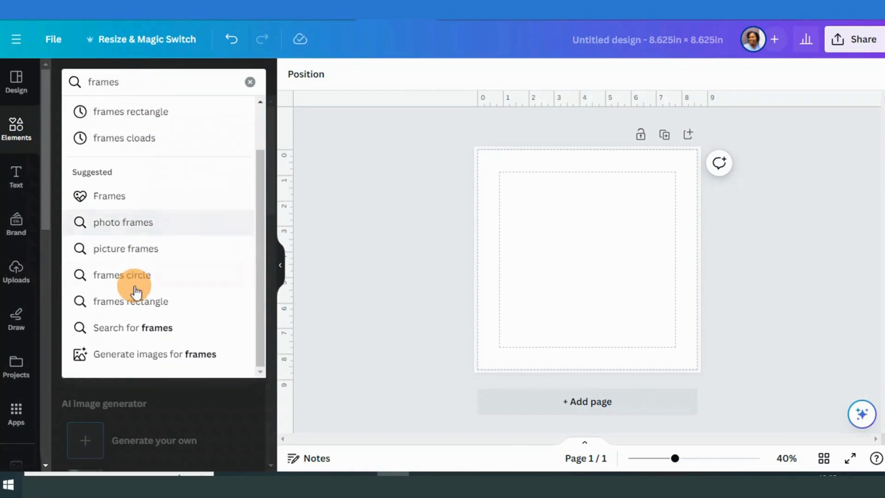
pyautogui.click(125, 328)
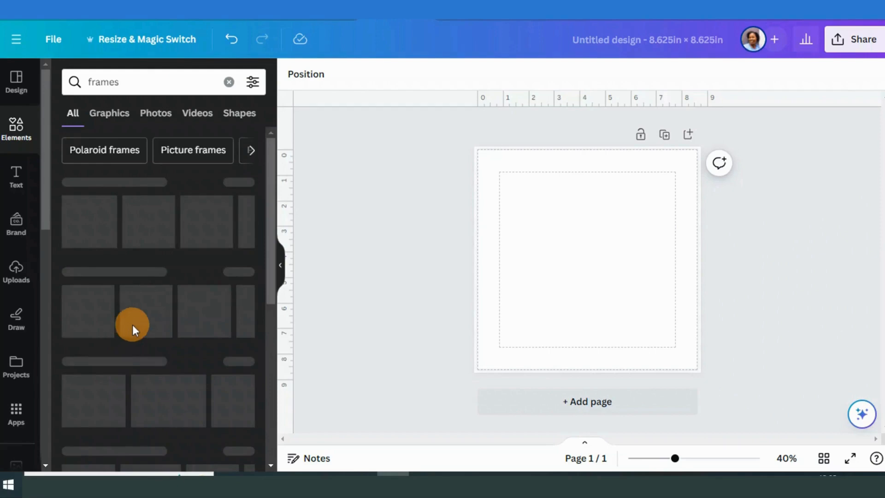
# Add the upright rectangular book-style frame with a thin white border from the frames results to the blank page
pyautogui.click(246, 183)
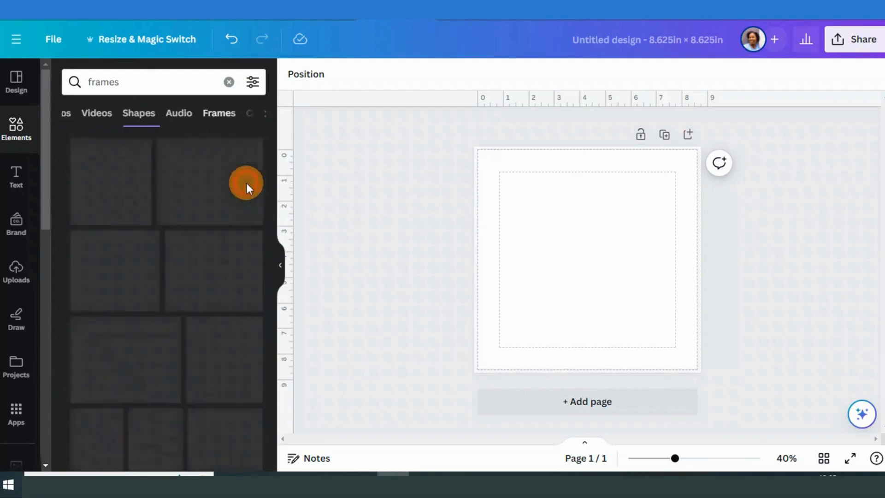
pyautogui.scroll(-4, 210, 281)
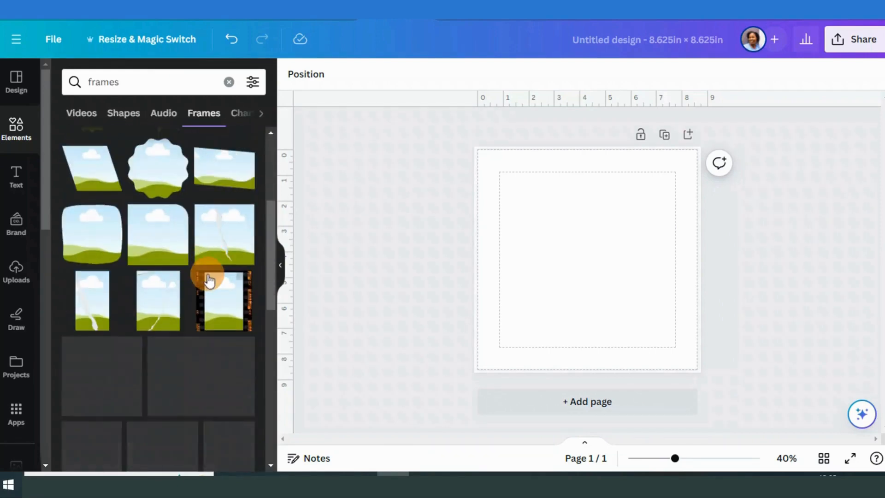
pyautogui.scroll(-5, 209, 280)
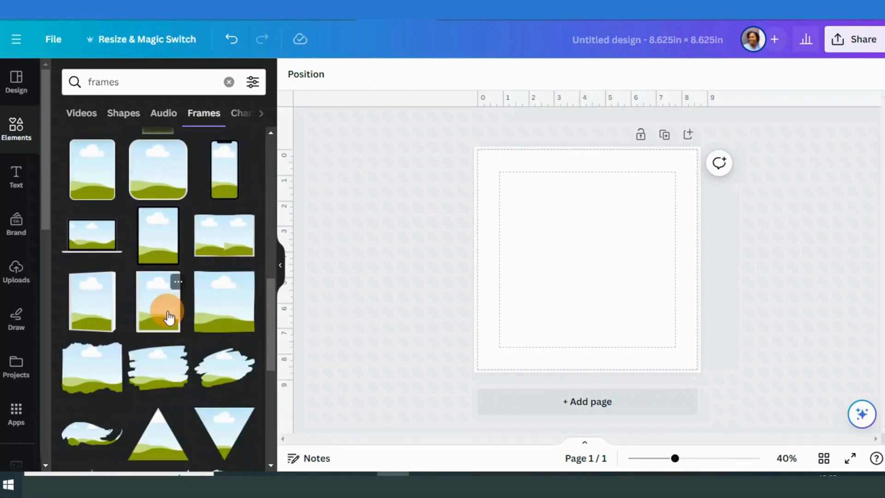
pyautogui.click(168, 302)
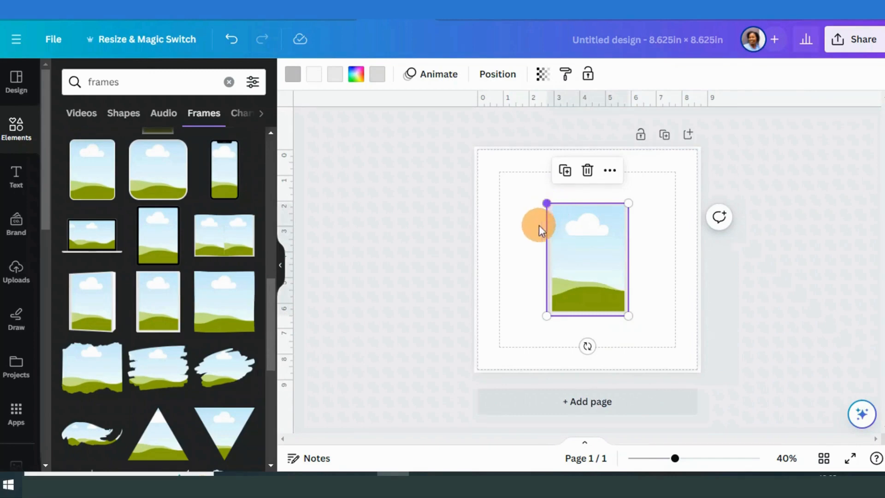
# Set the page background to the dark green RIRI THE BRAND colour and enlarge the book frame, keeping it centred on the page
pyautogui.click(515, 232)
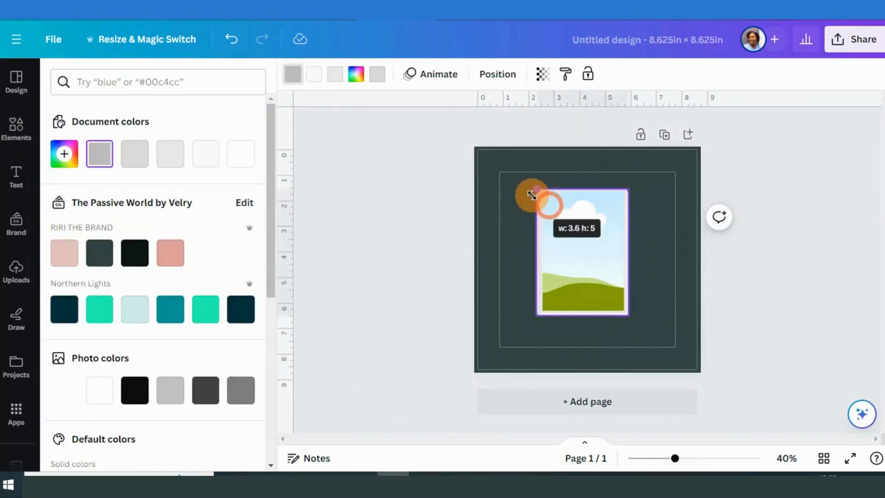
pyautogui.moveTo(532, 196); pyautogui.dragTo(528, 189)
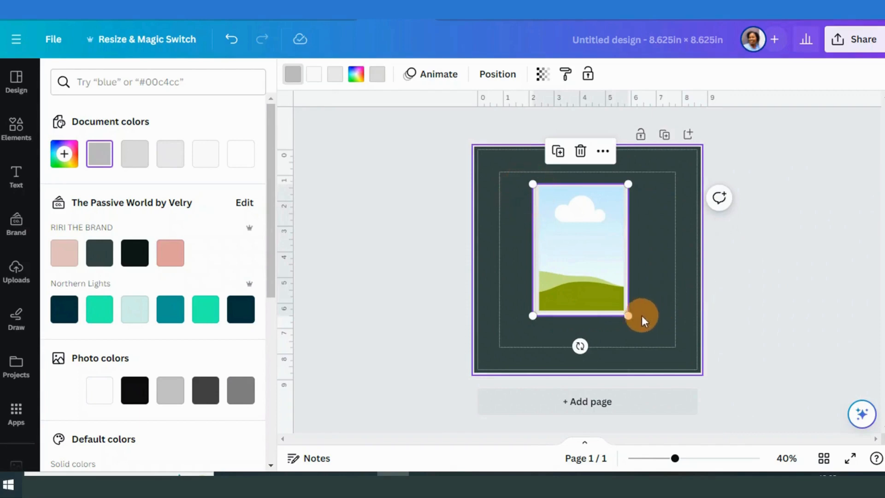
pyautogui.moveTo(629, 316); pyautogui.dragTo(638, 329)
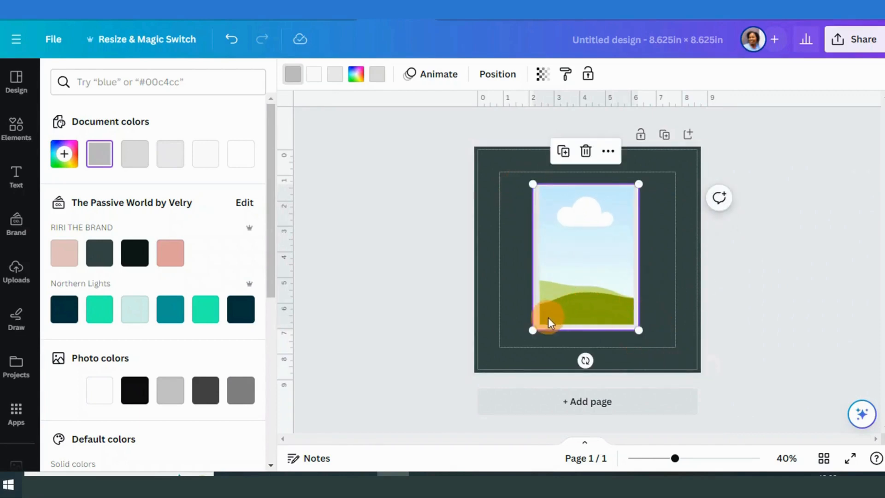
pyautogui.moveTo(637, 186); pyautogui.dragTo(643, 179)
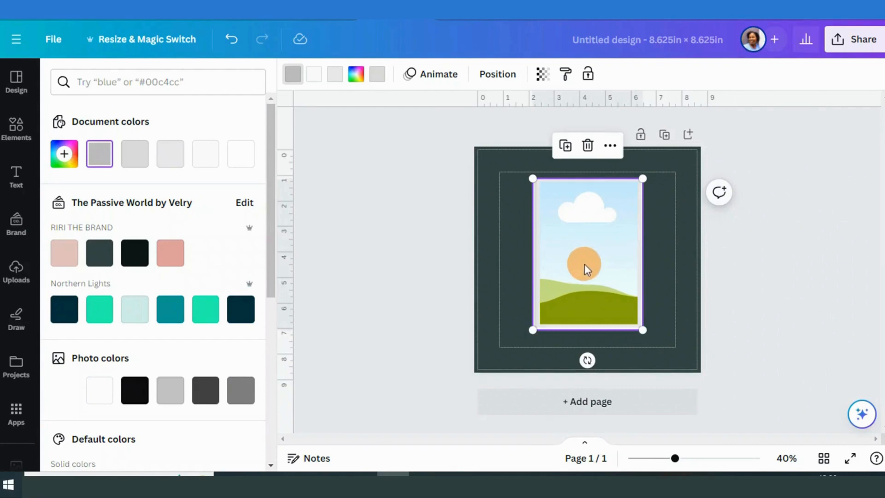
# Search the elements for "ring binder" and add the silver vertical spiral graphic to the page
pyautogui.click(13, 137)
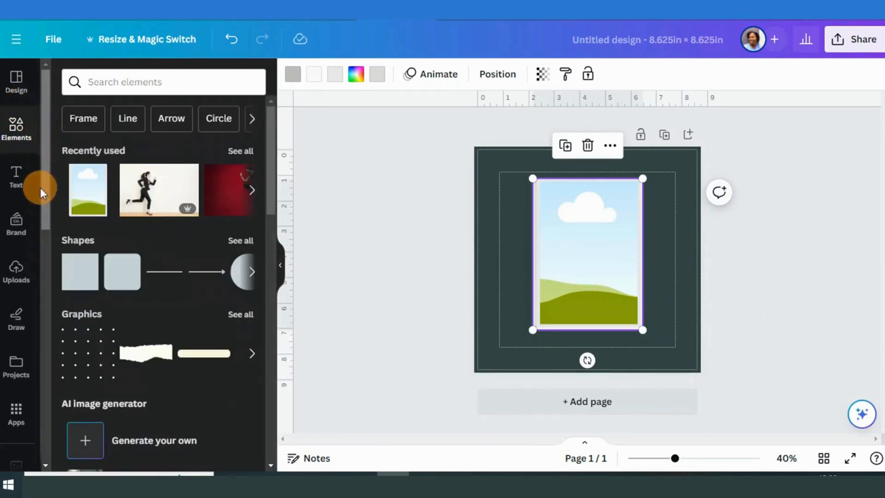
pyautogui.click(108, 84)
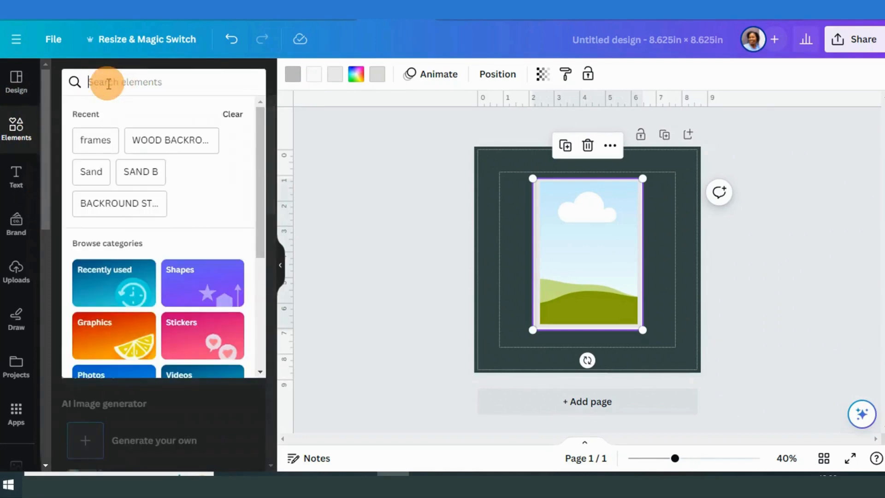
pyautogui.write('ring b')
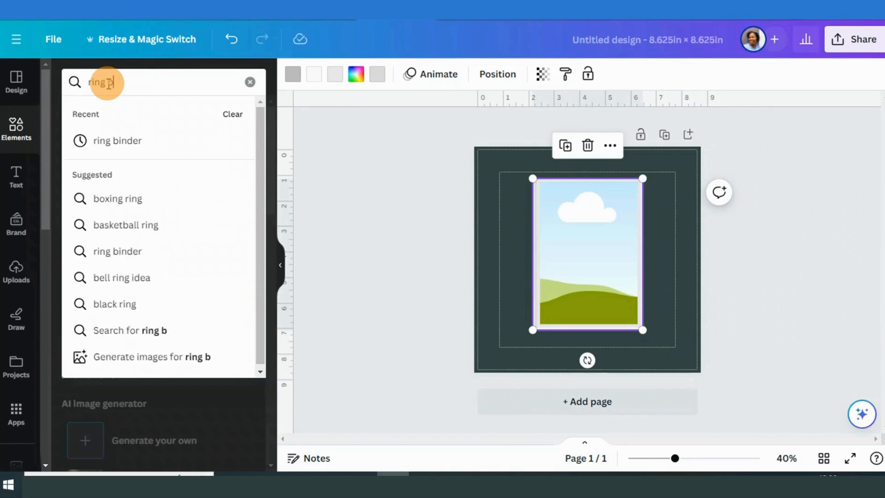
pyautogui.click(113, 142)
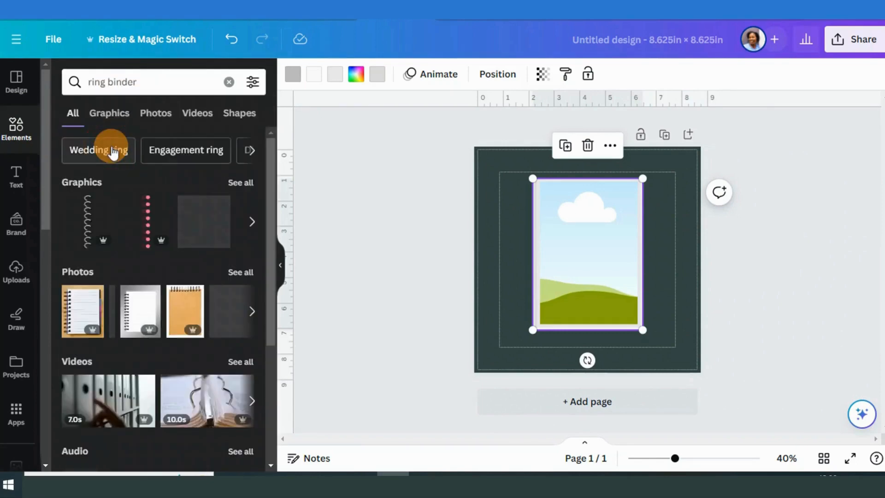
pyautogui.click(242, 183)
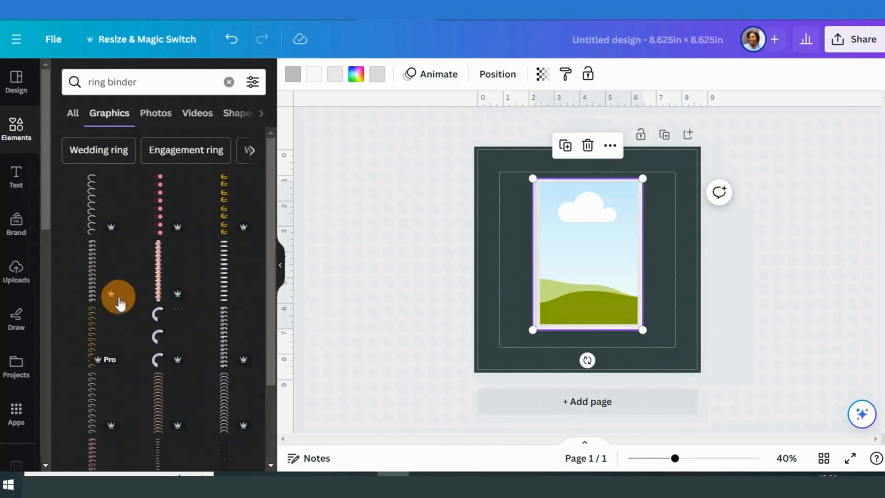
pyautogui.click(94, 269)
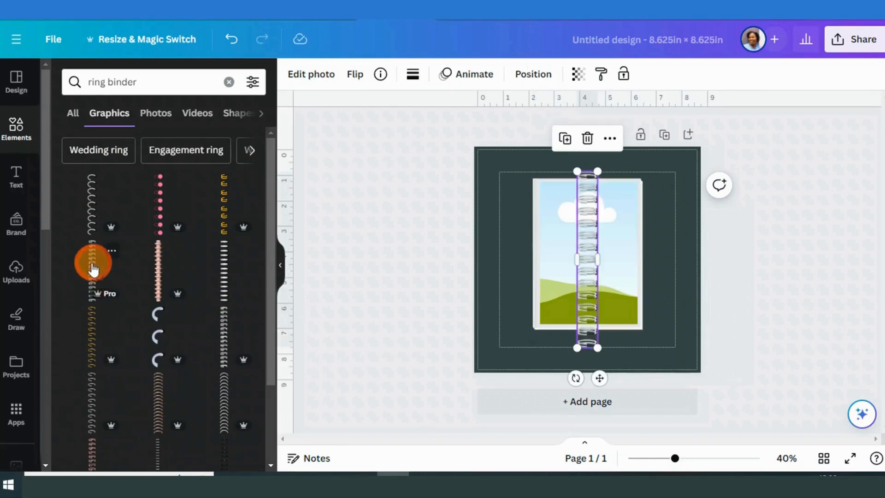
# Shrink the silver ring binder to fit the frame's height and place it over the frame's left edge
pyautogui.moveTo(589, 289); pyautogui.dragTo(526, 281)
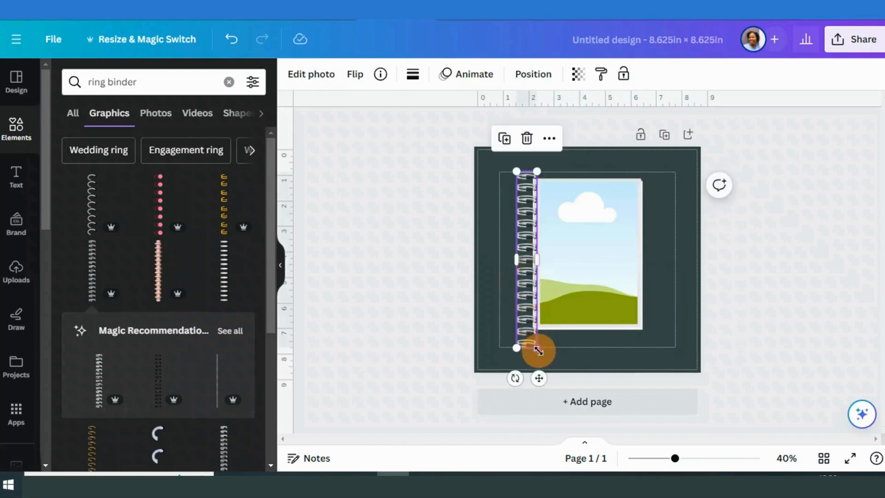
pyautogui.moveTo(538, 350); pyautogui.dragTo(531, 299)
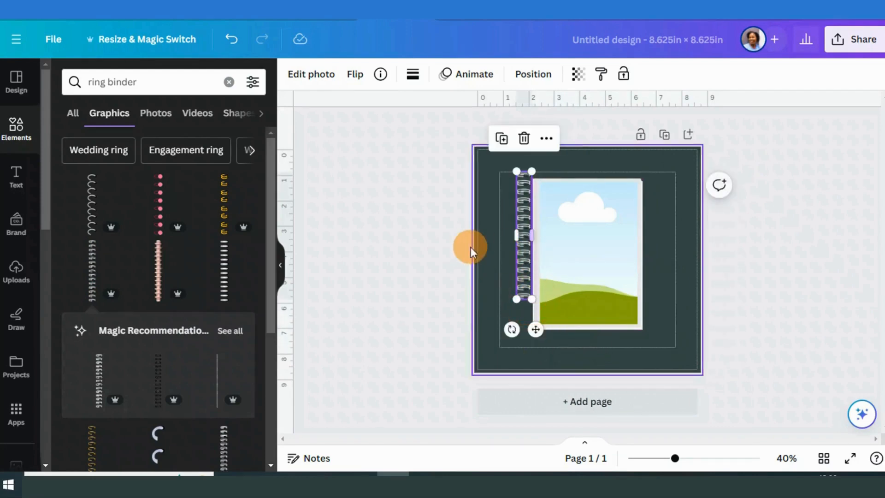
pyautogui.click(450, 251)
pyautogui.moveTo(521, 255); pyautogui.dragTo(534, 279)
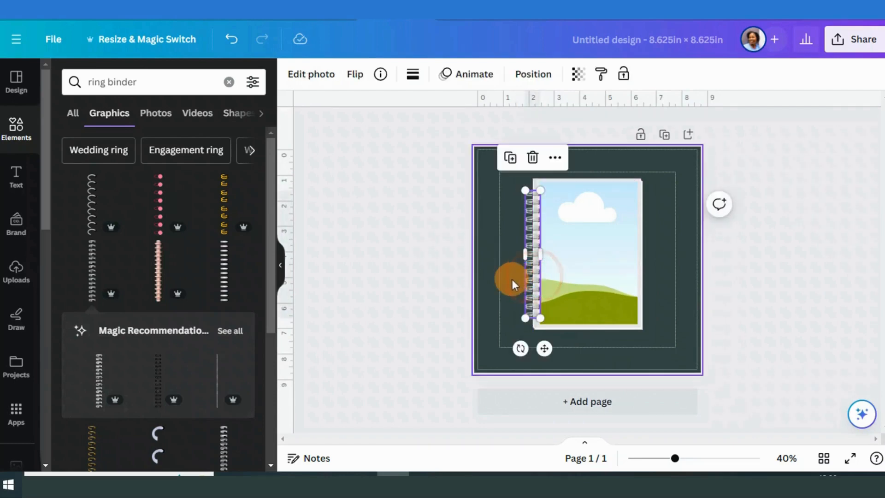
pyautogui.click(499, 280)
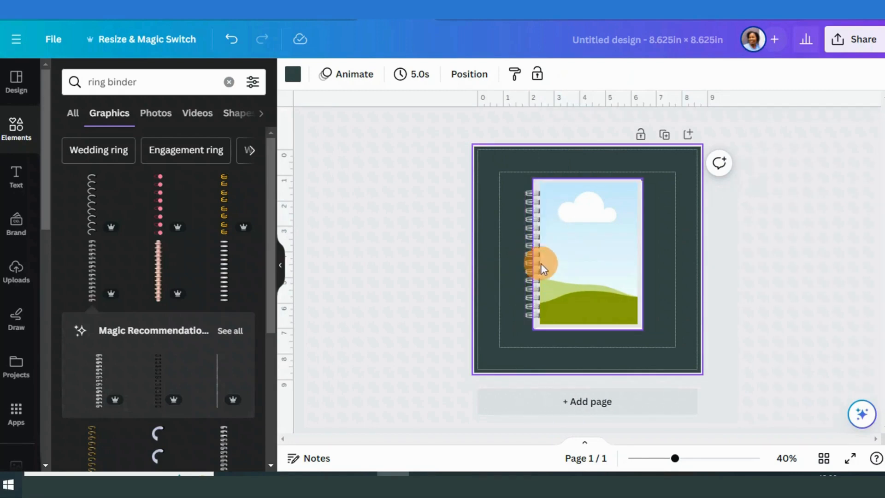
# Enlarge the ring binder slightly at both ends so it spans nearly the full height of the frame
pyautogui.click(529, 221)
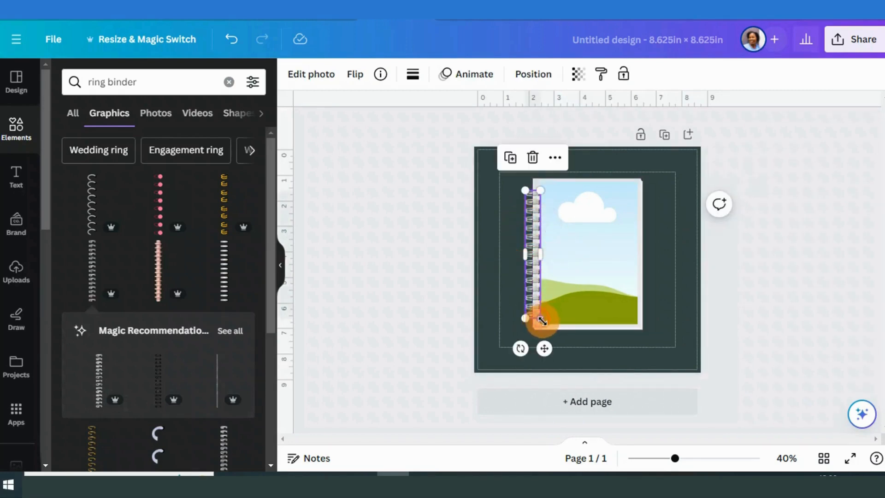
pyautogui.moveTo(542, 321); pyautogui.dragTo(541, 325)
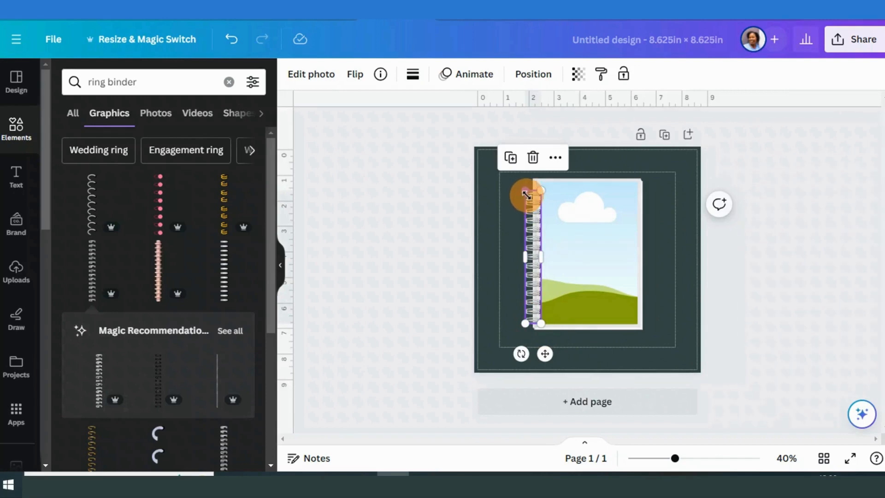
pyautogui.moveTo(526, 193); pyautogui.dragTo(524, 190)
pyautogui.click(505, 242)
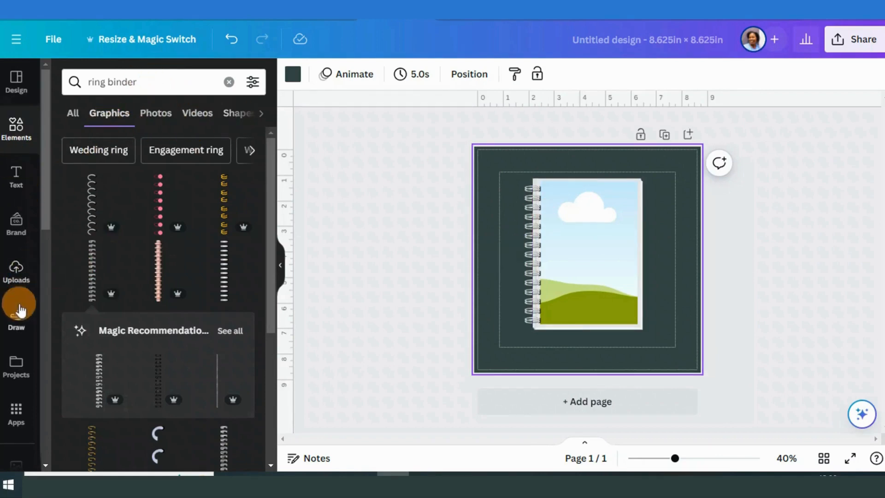
# Add the uploaded dark-background portrait of the woman with red lips and drop it into the notebook frame
pyautogui.click(16, 271)
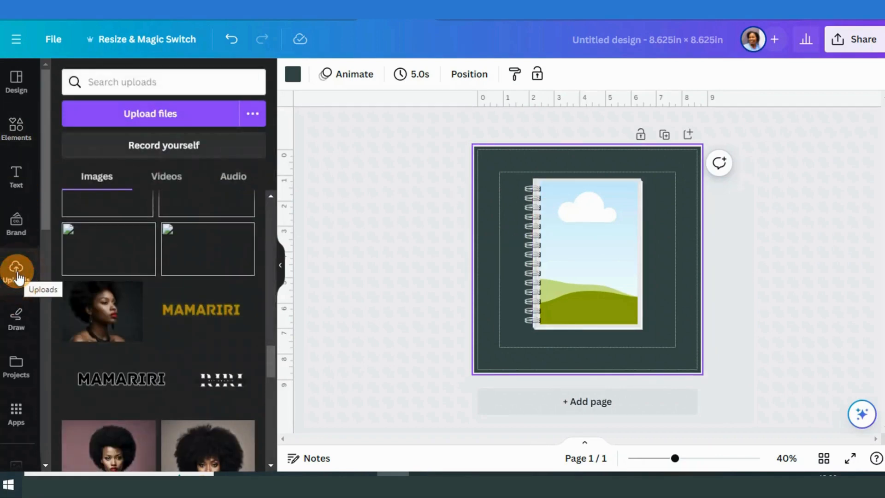
pyautogui.click(118, 327)
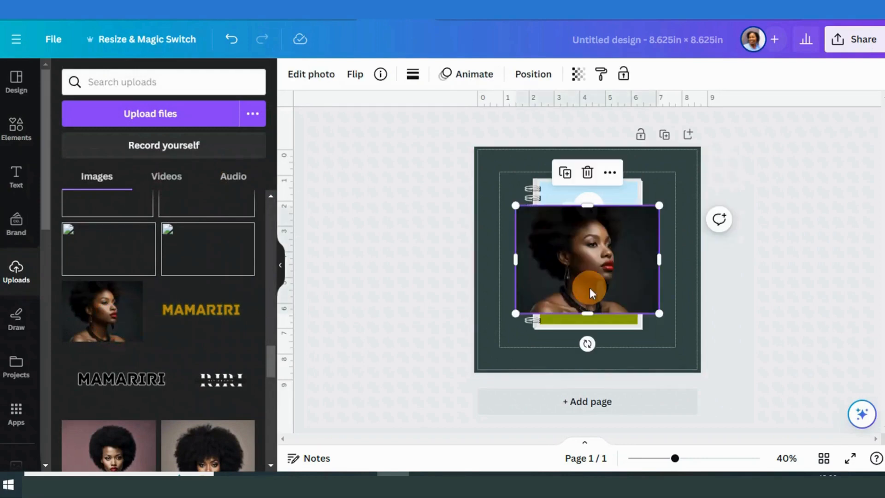
pyautogui.moveTo(586, 290); pyautogui.dragTo(634, 283)
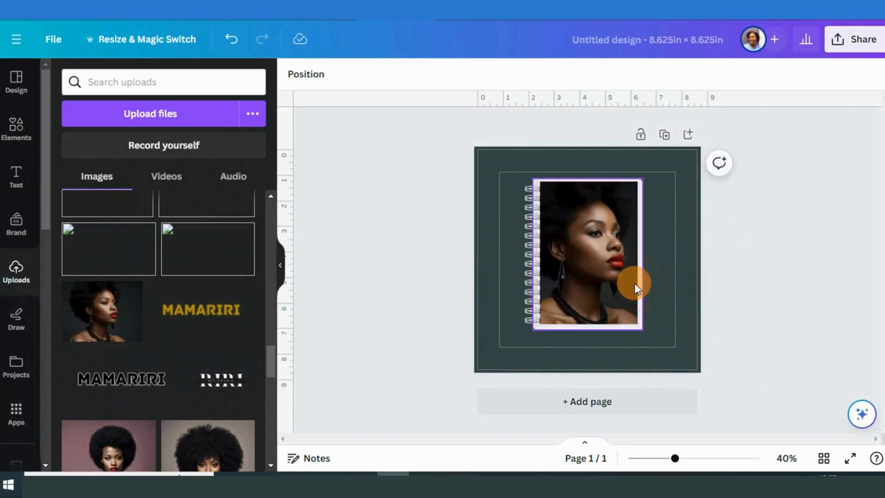
pyautogui.click(594, 276)
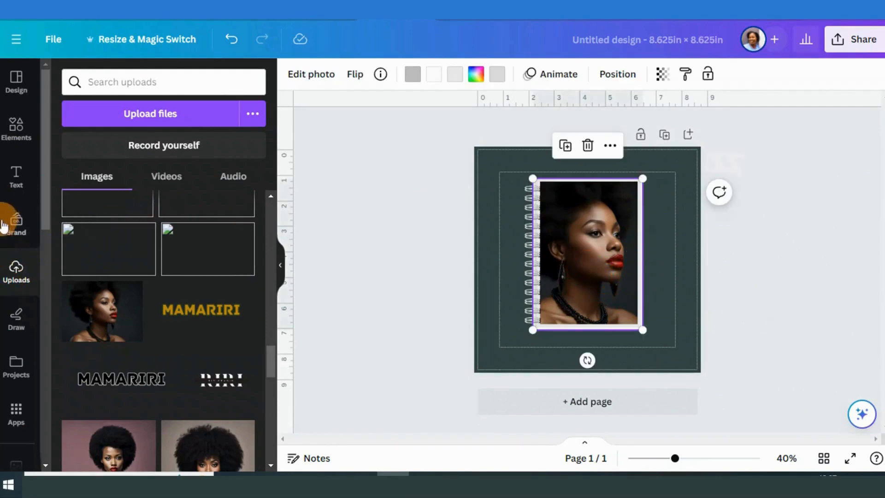
# Add a text box in the brand's Subtitle style reading "SAND OF THE AFRICA"
pyautogui.click(16, 180)
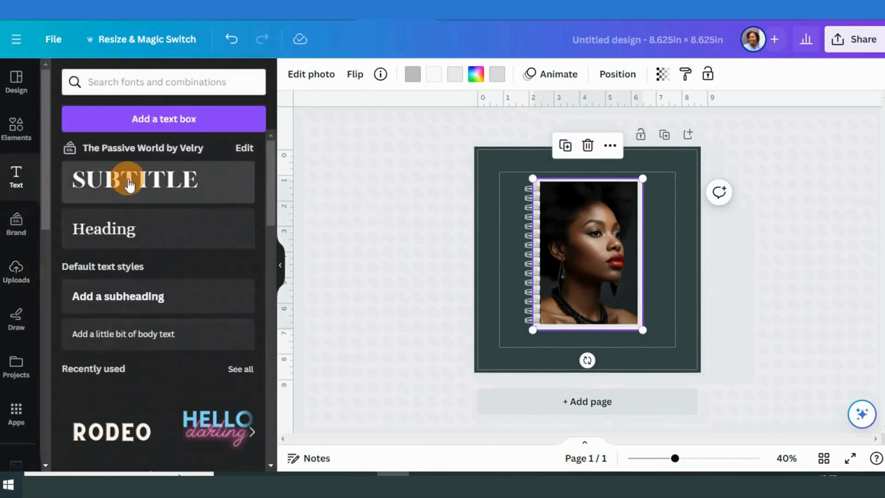
pyautogui.click(130, 185)
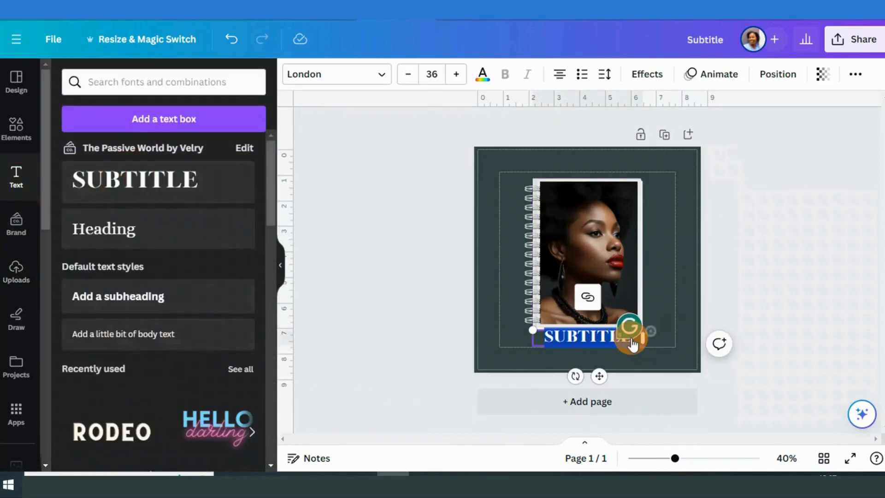
pyautogui.press('BackSpace')
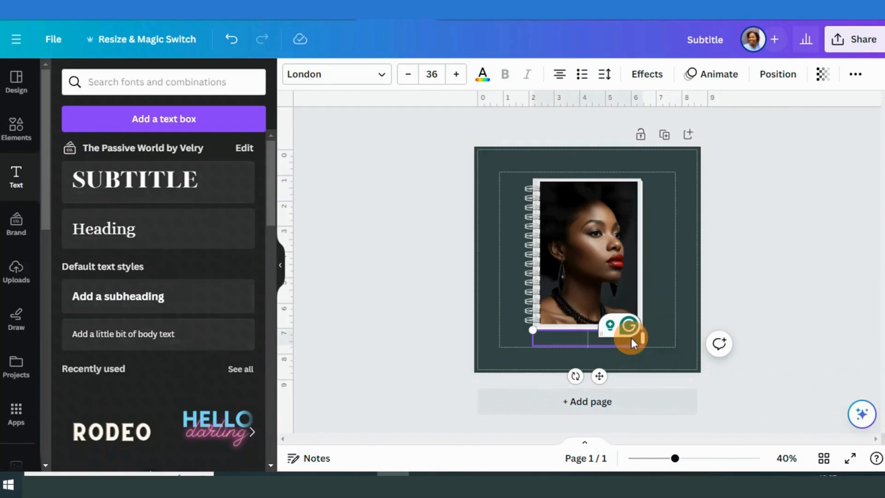
pyautogui.write('SAND OF THE ')
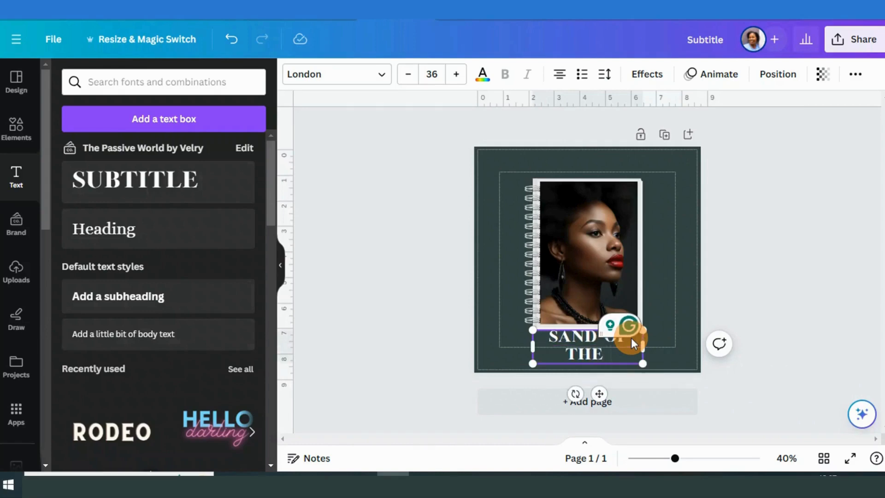
pyautogui.write('A')
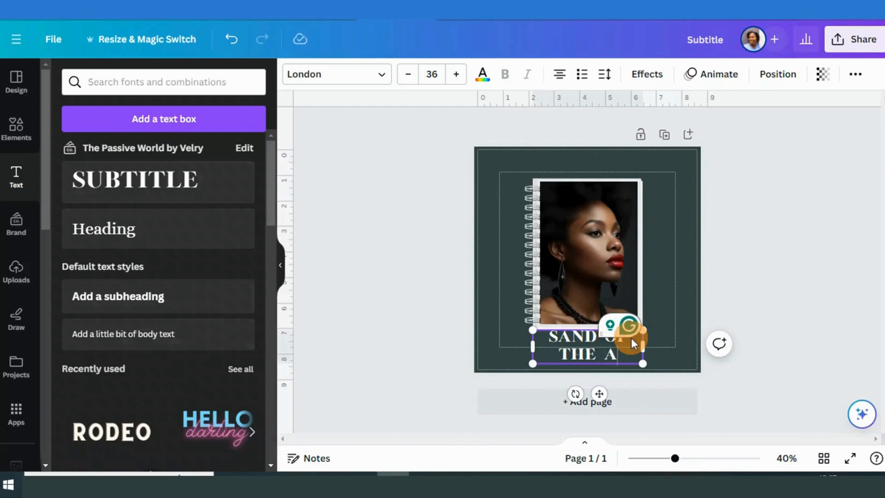
pyautogui.write('FRICA')
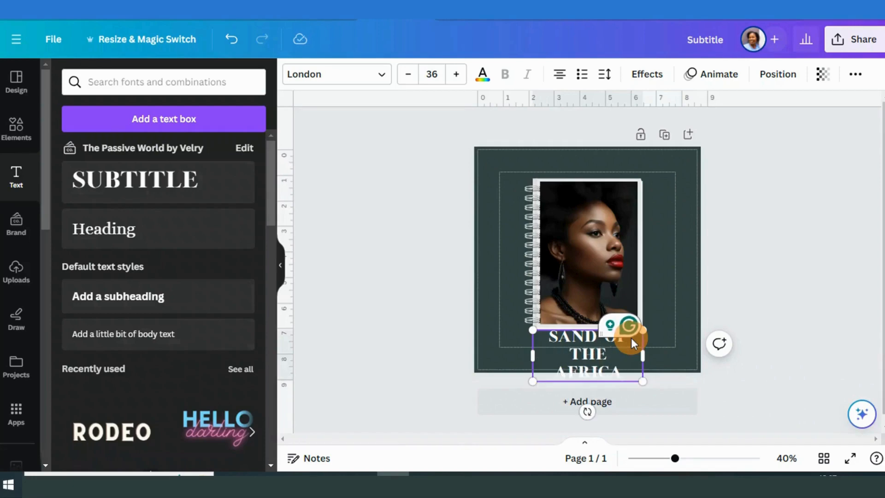
# Move the title text up onto the upper part of the notebook cover photo, centred across the frame
pyautogui.click(670, 340)
pyautogui.moveTo(629, 353); pyautogui.dragTo(629, 211)
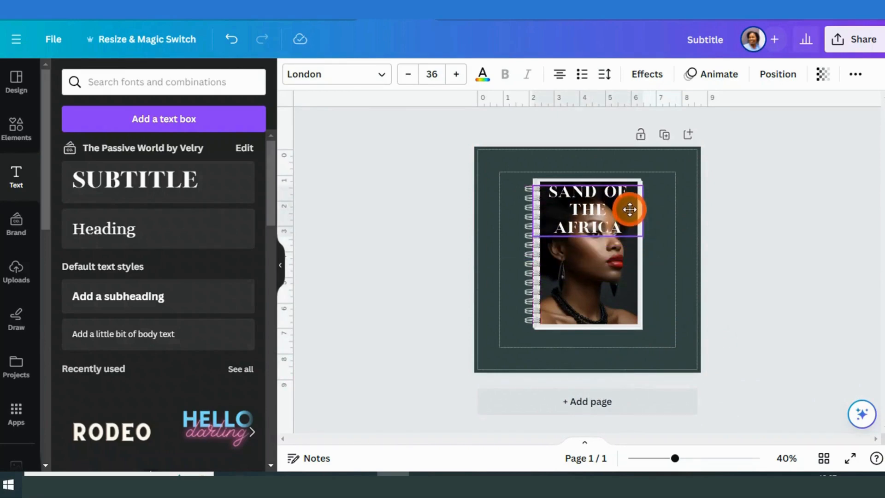
pyautogui.moveTo(634, 211); pyautogui.dragTo(634, 211)
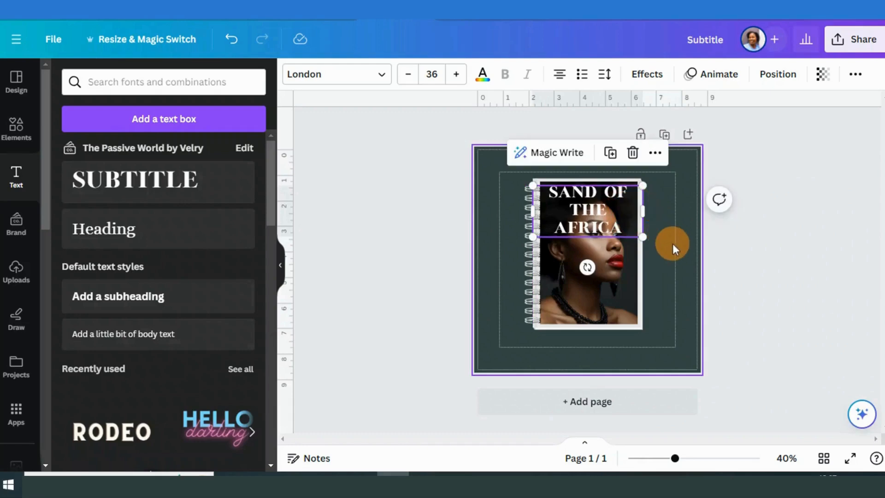
pyautogui.click(672, 244)
# Change the title's font to Aloja and convert its letters to uppercase
pyautogui.click(570, 208)
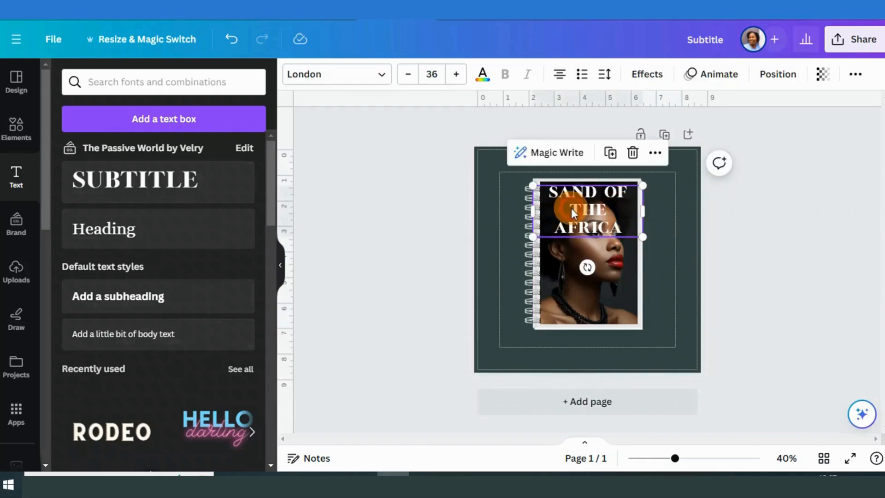
pyautogui.click(383, 77)
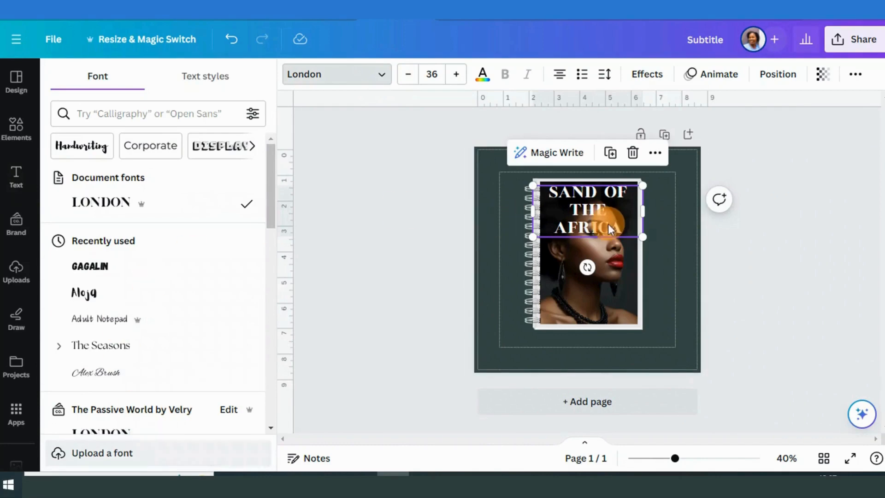
pyautogui.click(88, 293)
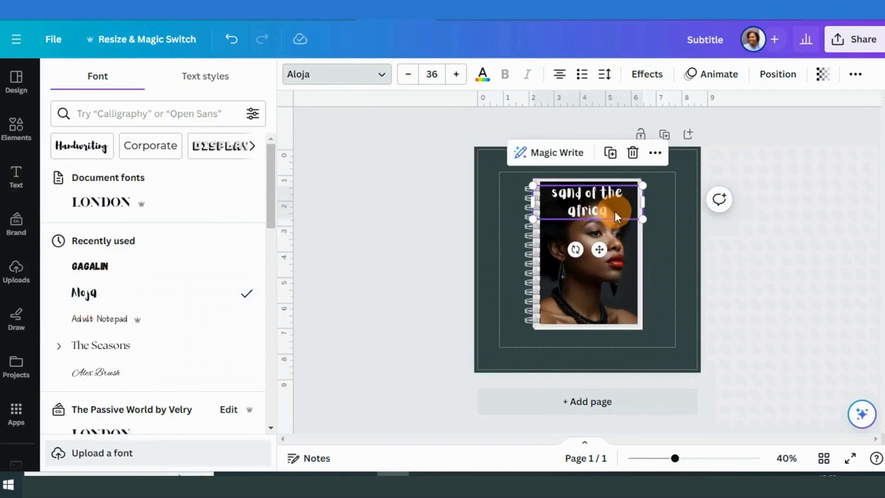
pyautogui.click(856, 74)
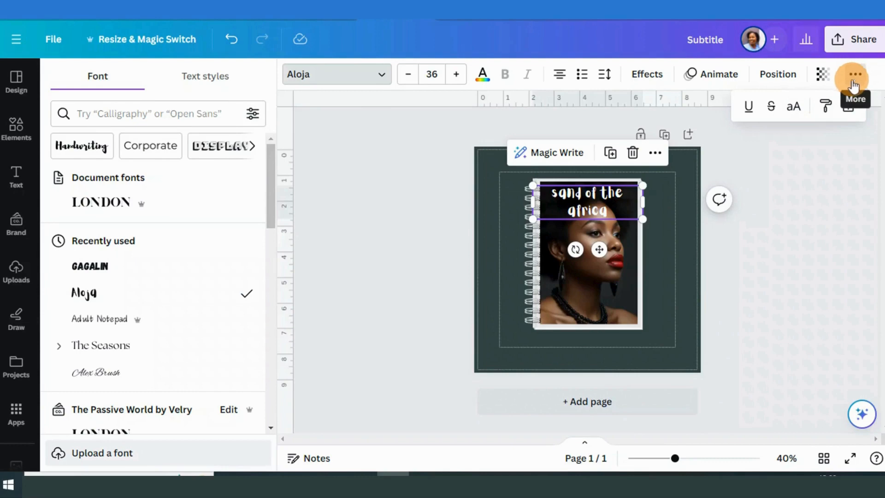
pyautogui.click(791, 108)
pyautogui.click(812, 276)
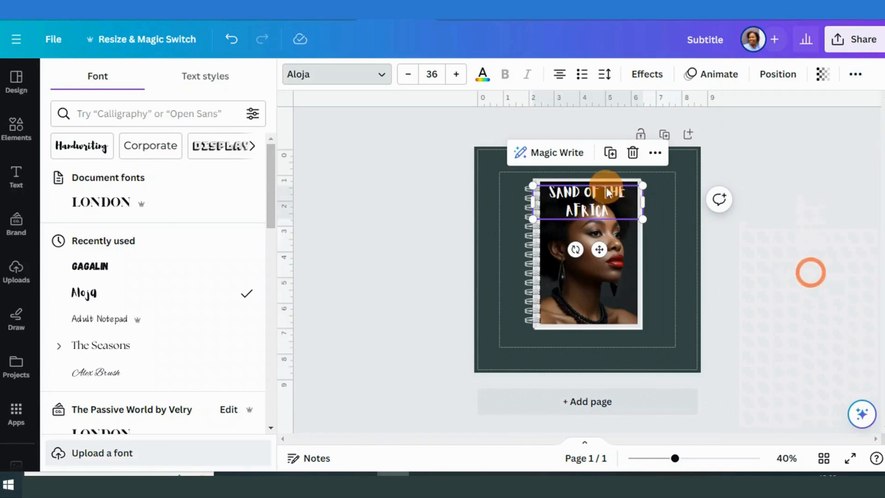
# Nudge the title slightly down from the top edge of the notebook cover
pyautogui.moveTo(604, 199); pyautogui.dragTo(603, 201)
pyautogui.click(788, 260)
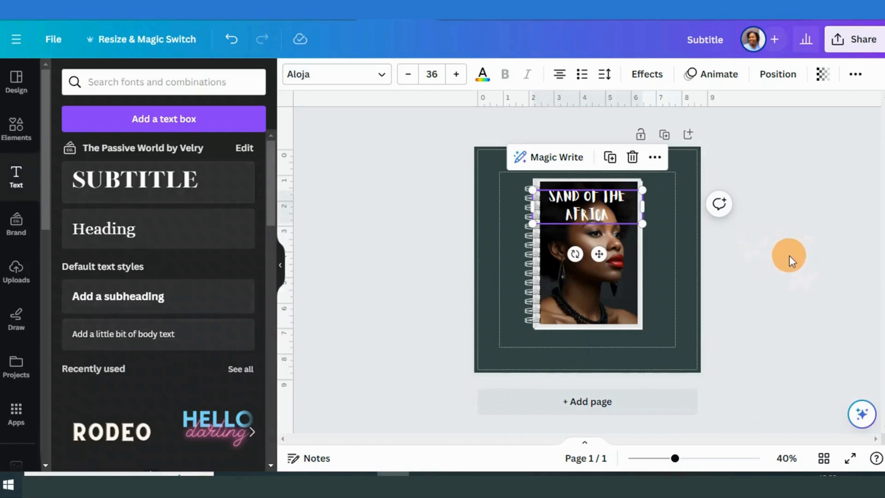
pyautogui.click(547, 215)
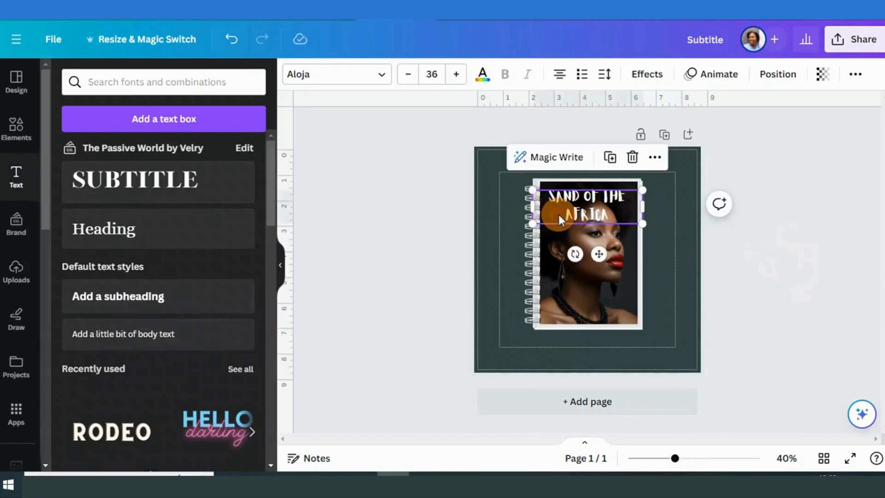
pyautogui.click(428, 231)
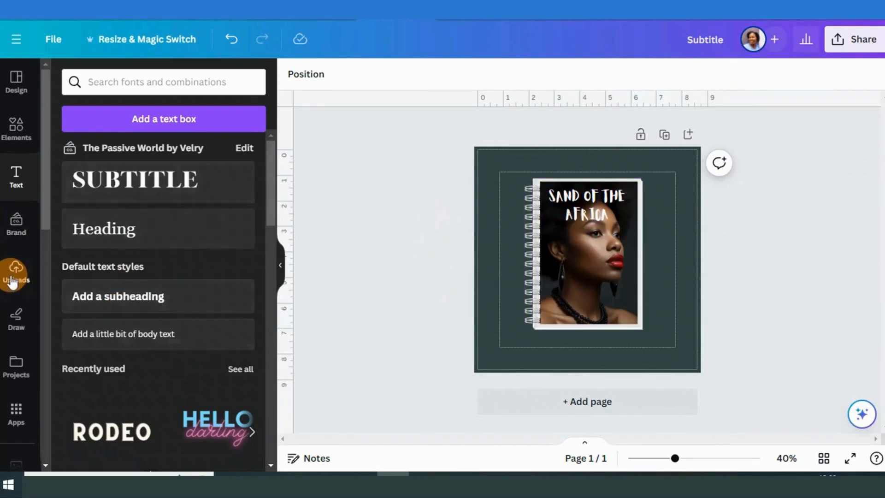
# Add the white RIRI brand logo at a small size in the cover's lower-left corner
pyautogui.click(17, 218)
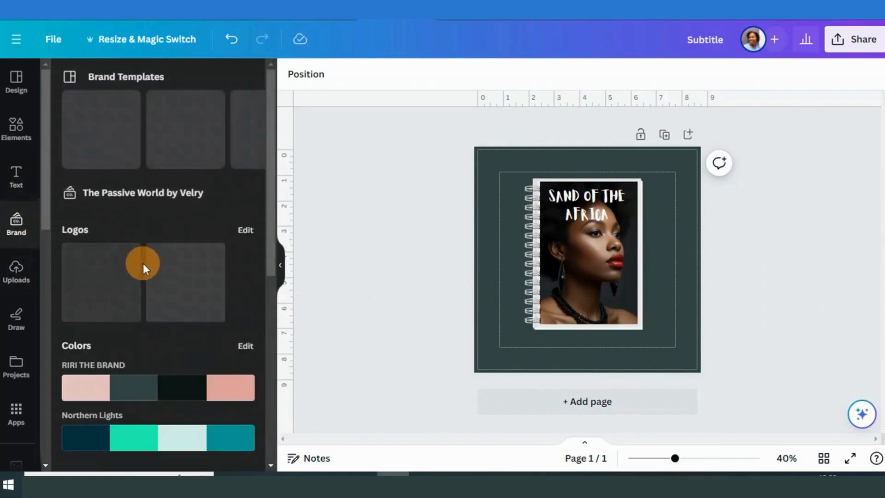
pyautogui.scroll(-1, 135, 285)
pyautogui.click(169, 242)
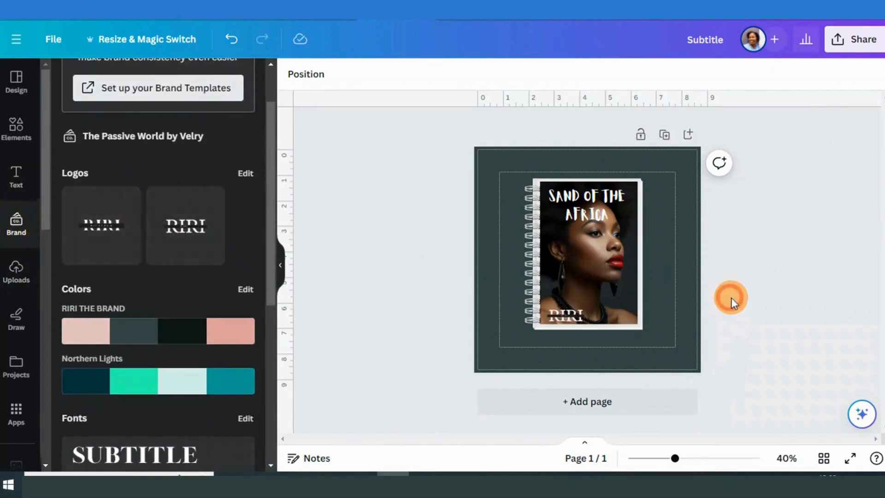
pyautogui.click(731, 298)
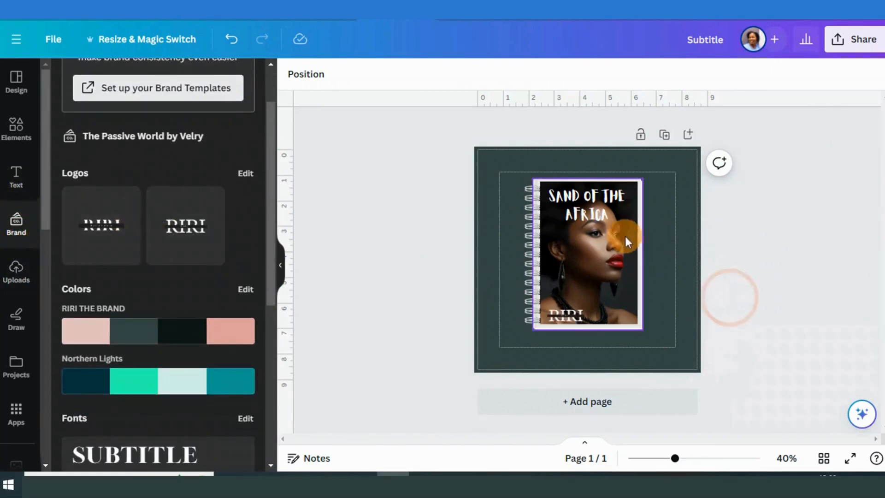
# Recolour the cover title with the light pink from the RIRI THE BRAND palette
pyautogui.click(579, 214)
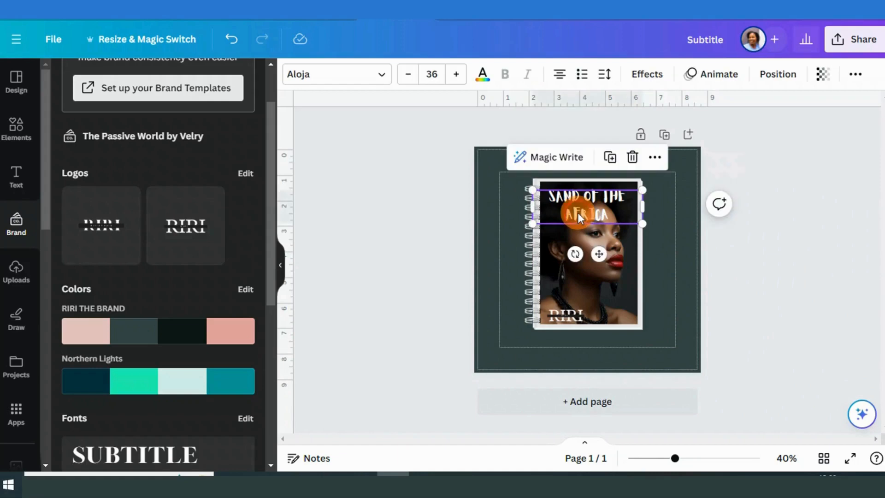
pyautogui.click(483, 76)
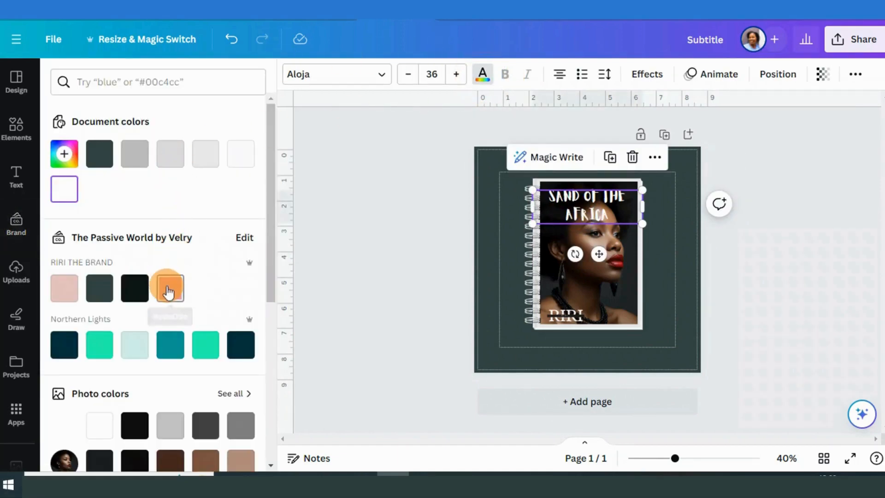
pyautogui.click(169, 289)
pyautogui.click(107, 286)
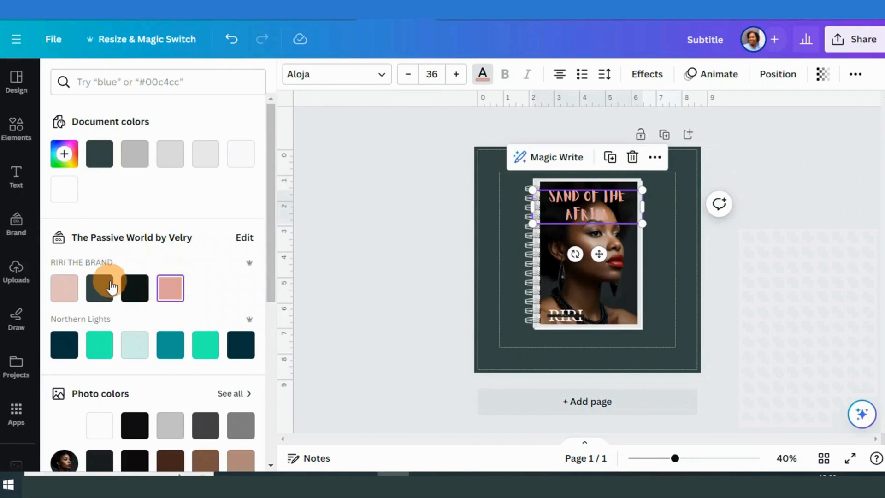
pyautogui.click(64, 289)
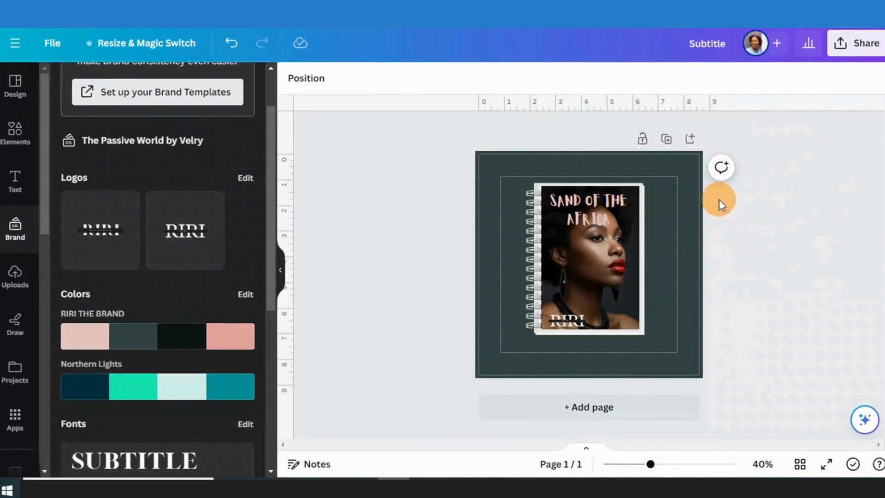
# Group the frame, ring binder, title and logo into one notebook object
pyautogui.moveTo(732, 197); pyautogui.dragTo(516, 341)
pyautogui.click(599, 150)
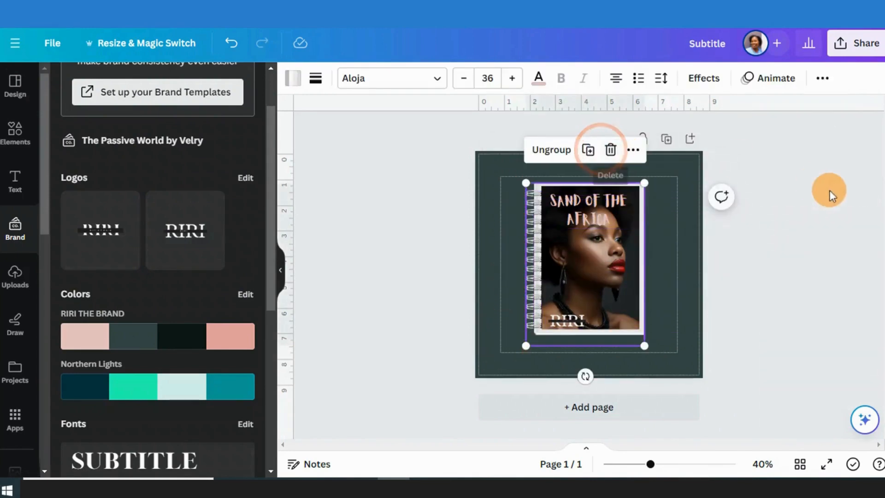
pyautogui.click(842, 197)
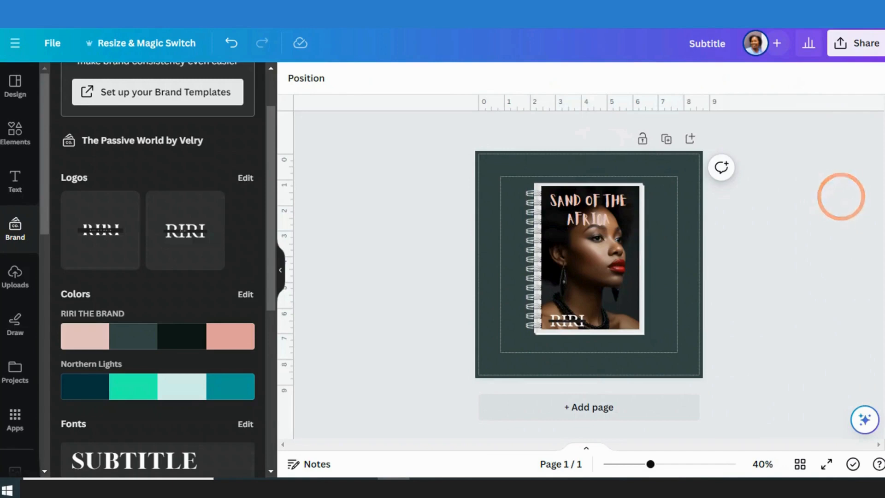
# Download the design as a PNG at size 3 with a transparent background and save it in the Downloads folder
pyautogui.click(852, 51)
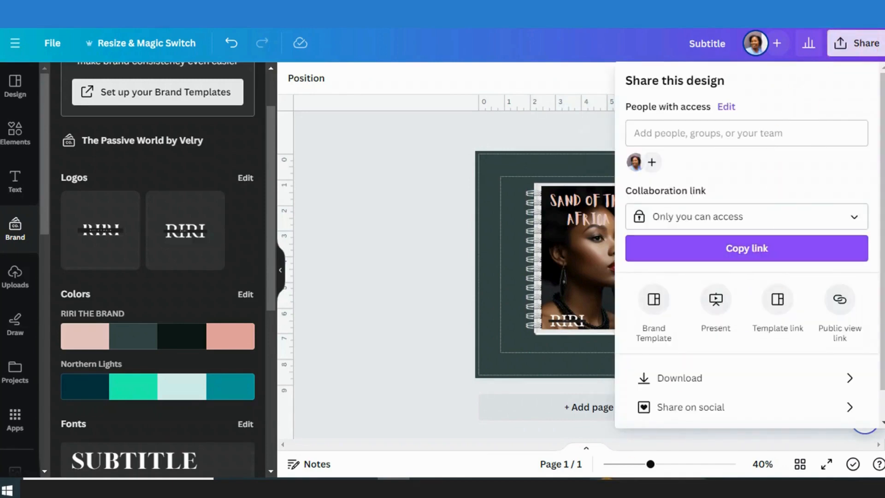
pyautogui.click(681, 385)
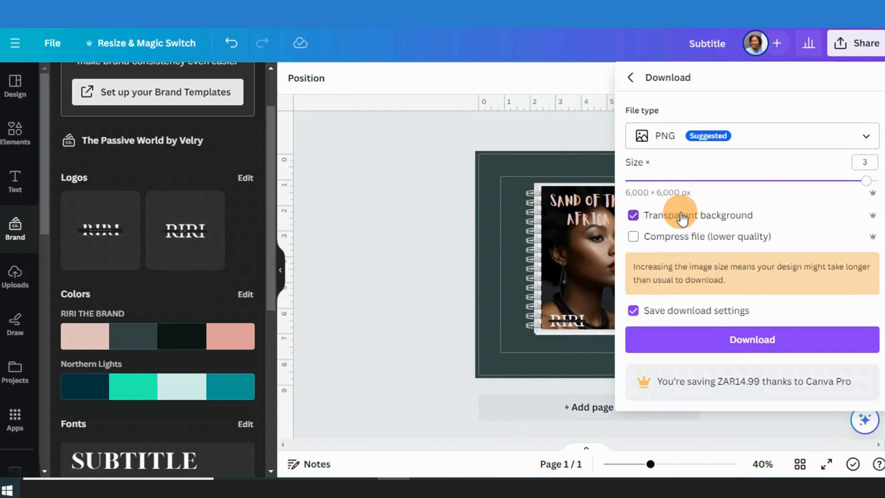
pyautogui.click(749, 347)
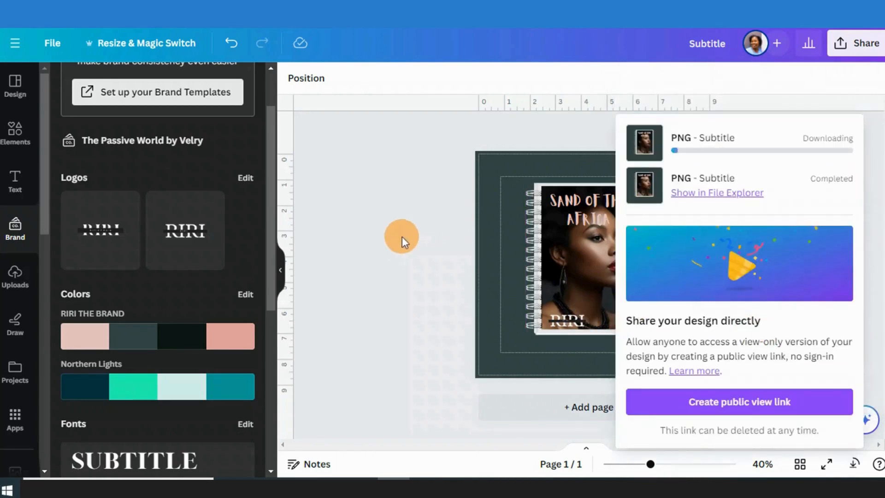
pyautogui.click(402, 236)
pyautogui.click(523, 282)
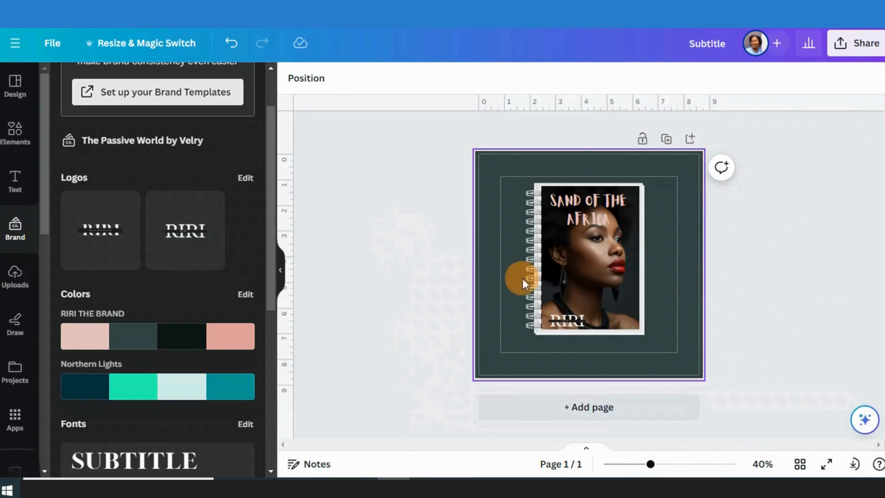
pyautogui.click(423, 476)
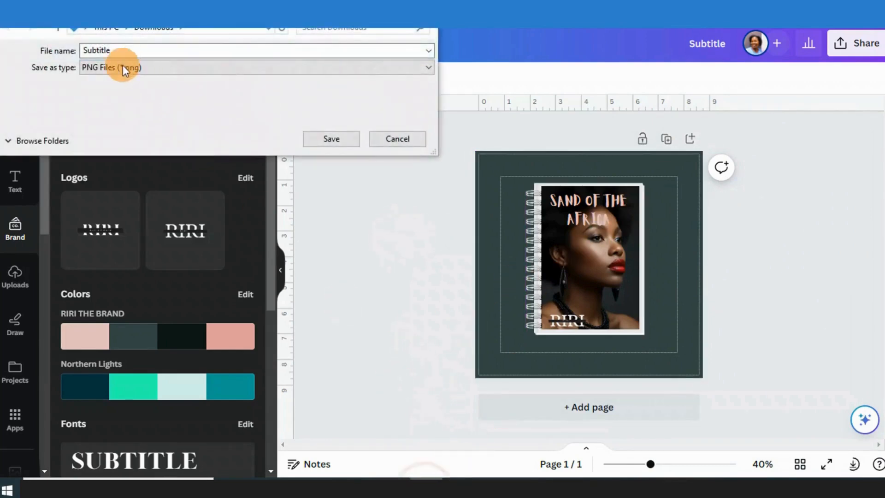
pyautogui.press('Return')
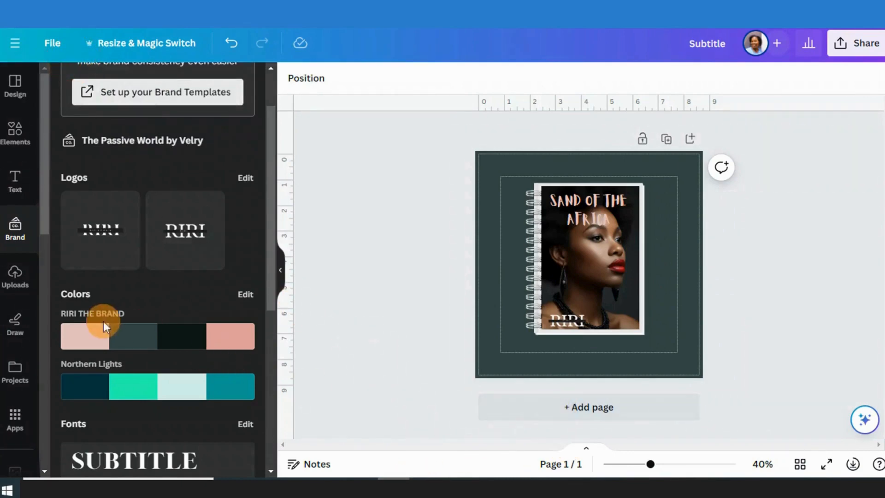
# Upload the "sand of the a" PNG from the Downloads folder to the image uploads
pyautogui.click(16, 276)
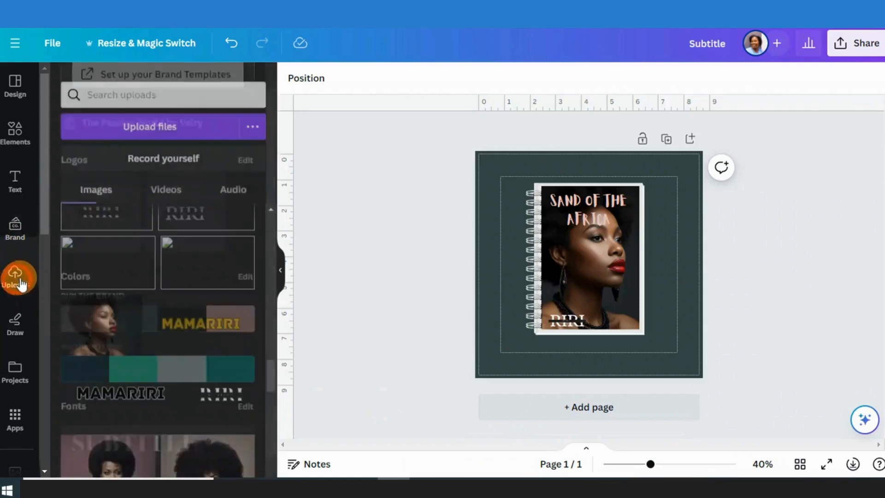
pyautogui.click(130, 121)
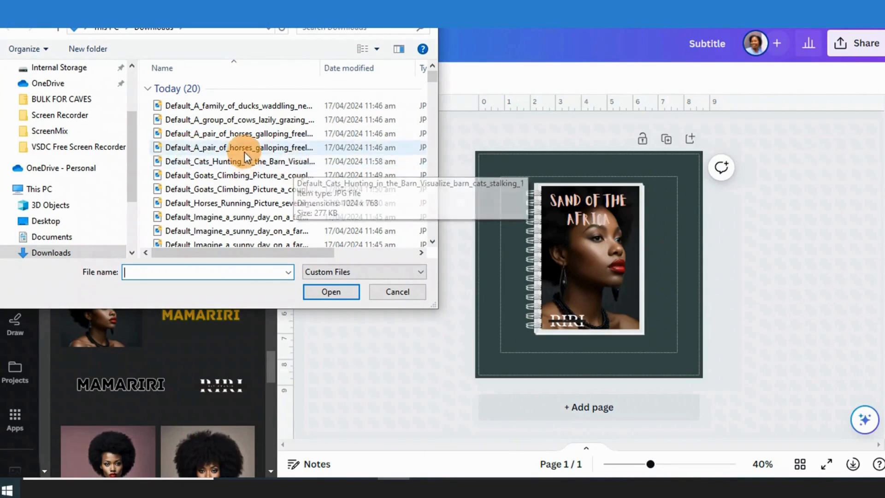
pyautogui.scroll(-5, 231, 142)
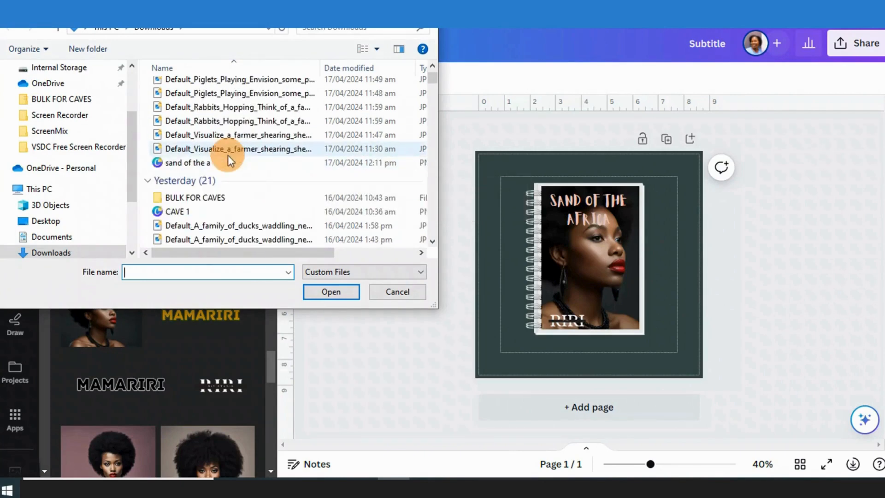
pyautogui.click(200, 163)
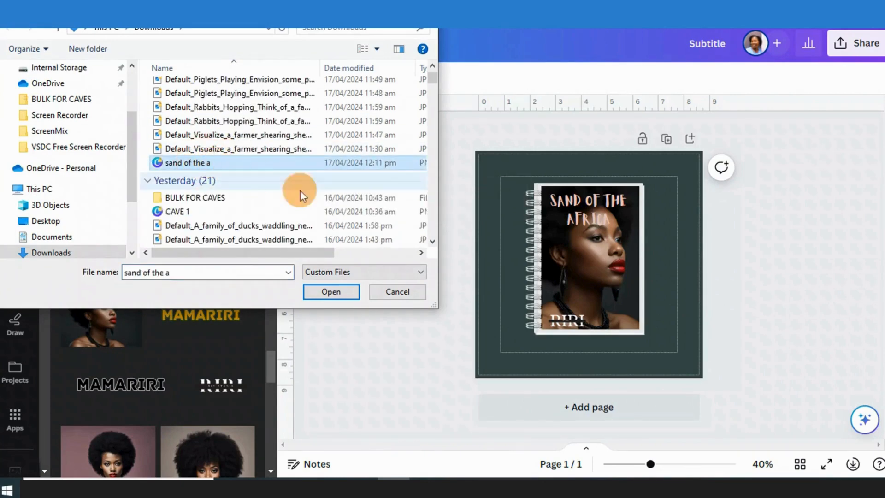
pyautogui.click(322, 291)
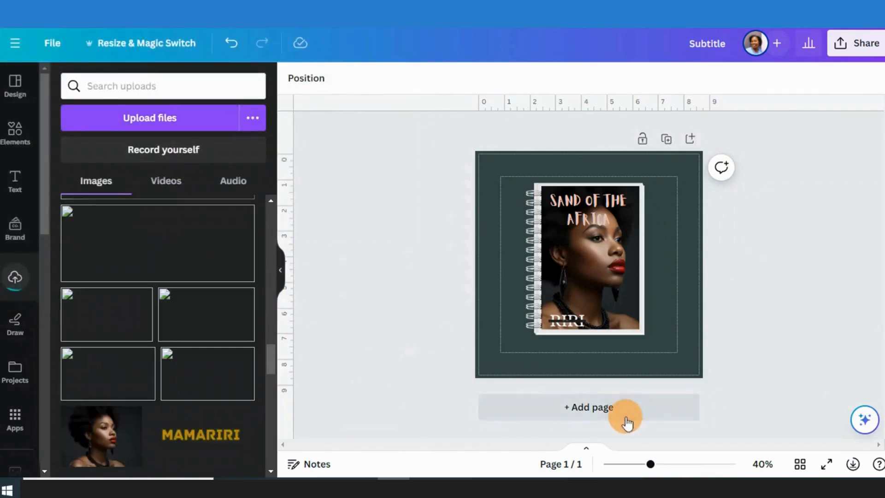
# Add a second page and place the newly uploaded notebook image on it
pyautogui.click(600, 411)
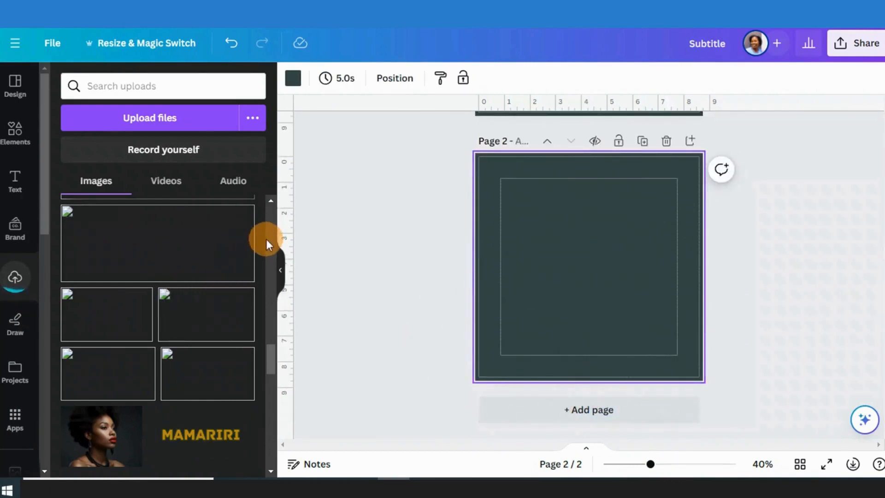
pyautogui.click(270, 228)
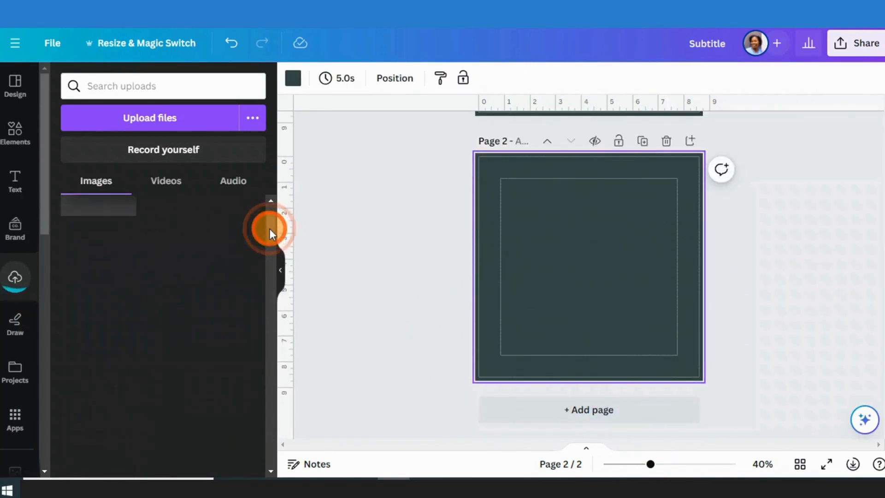
pyautogui.moveTo(270, 229); pyautogui.dragTo(272, 208)
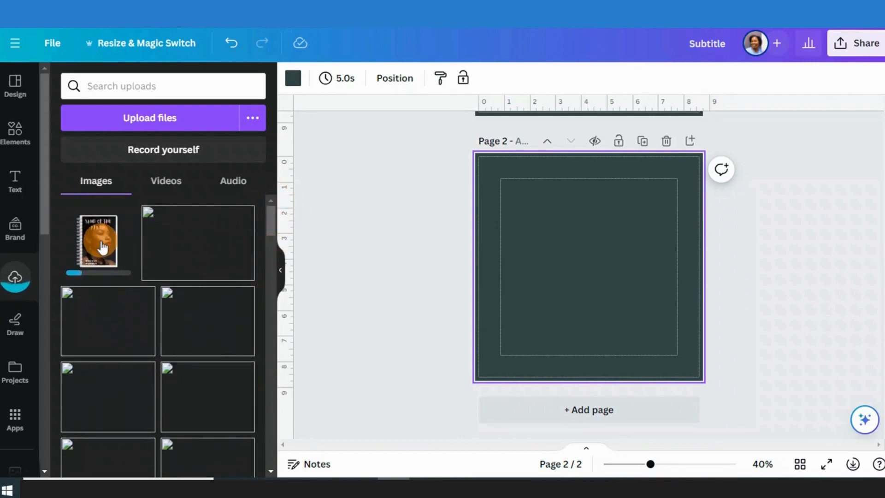
pyautogui.moveTo(103, 248); pyautogui.dragTo(126, 243)
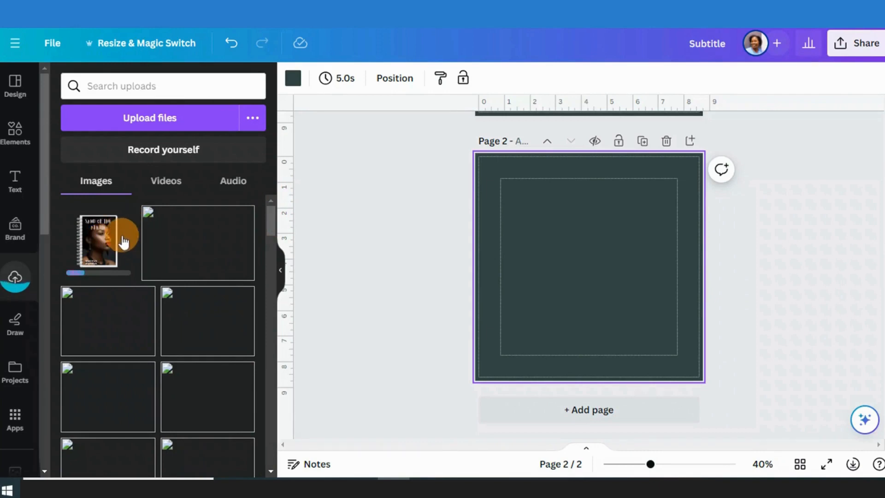
pyautogui.click(96, 252)
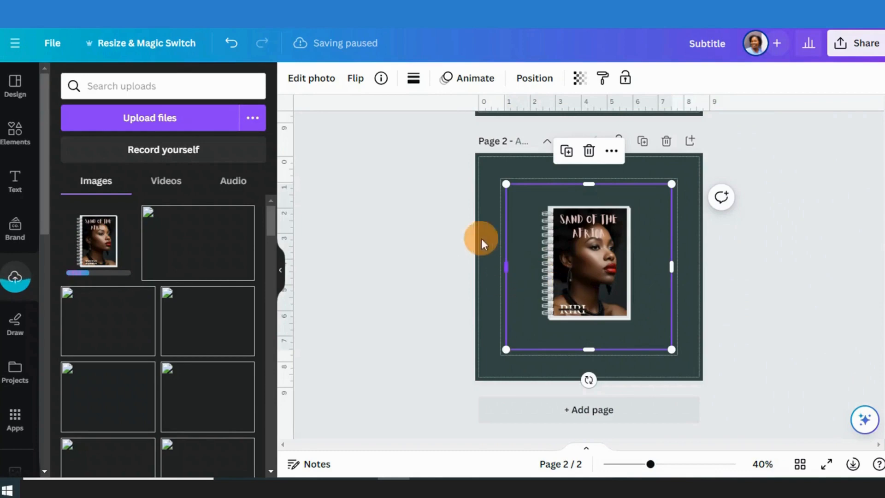
pyautogui.click(425, 272)
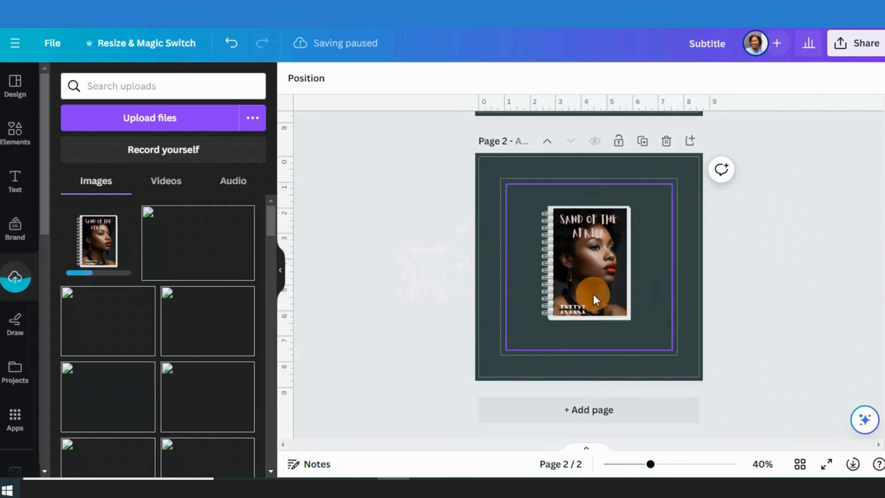
# Enlarge the notebook image to nearly fill page 2 and centre it horizontally
pyautogui.click(593, 294)
pyautogui.moveTo(506, 184); pyautogui.dragTo(478, 156)
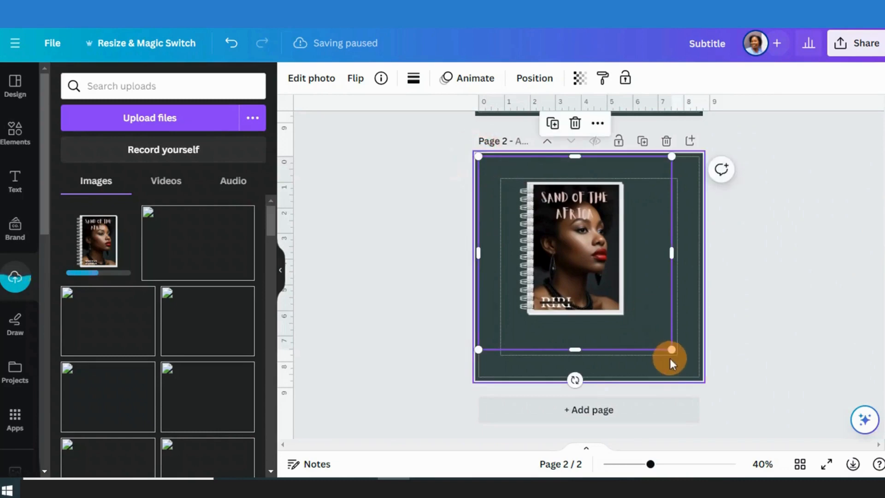
pyautogui.moveTo(672, 350); pyautogui.dragTo(688, 371)
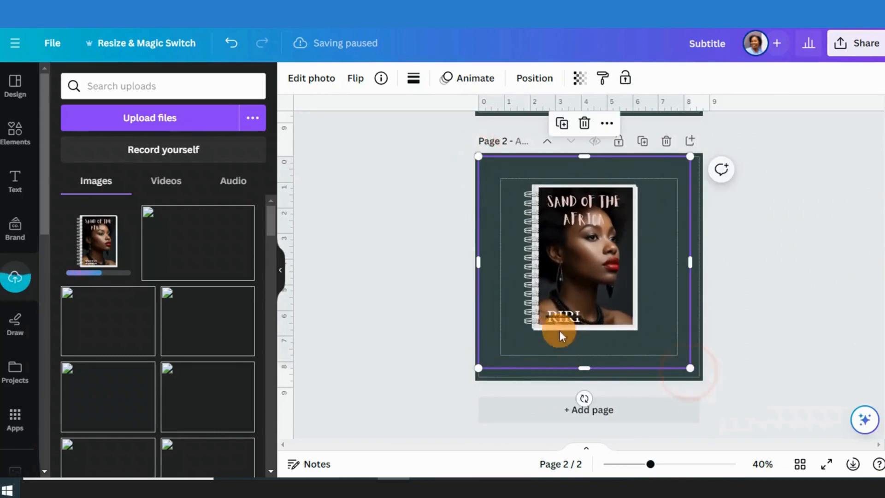
pyautogui.click(756, 311)
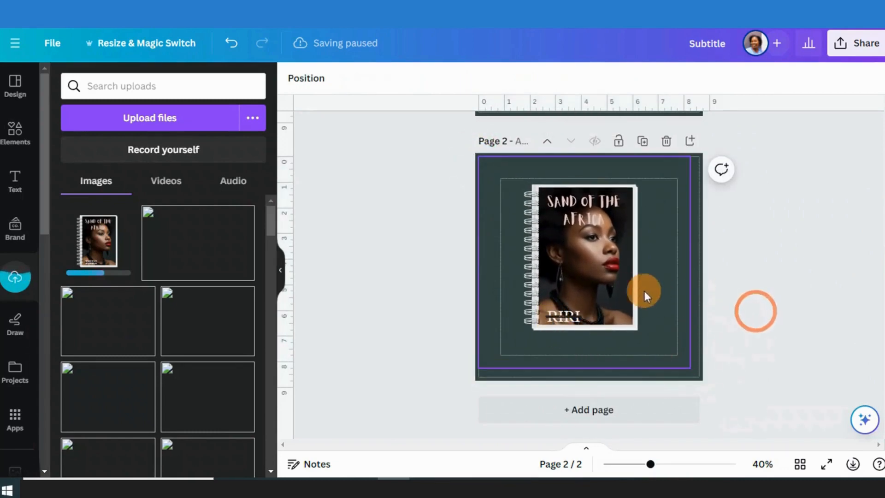
pyautogui.click(631, 296)
pyautogui.moveTo(631, 296); pyautogui.dragTo(635, 305)
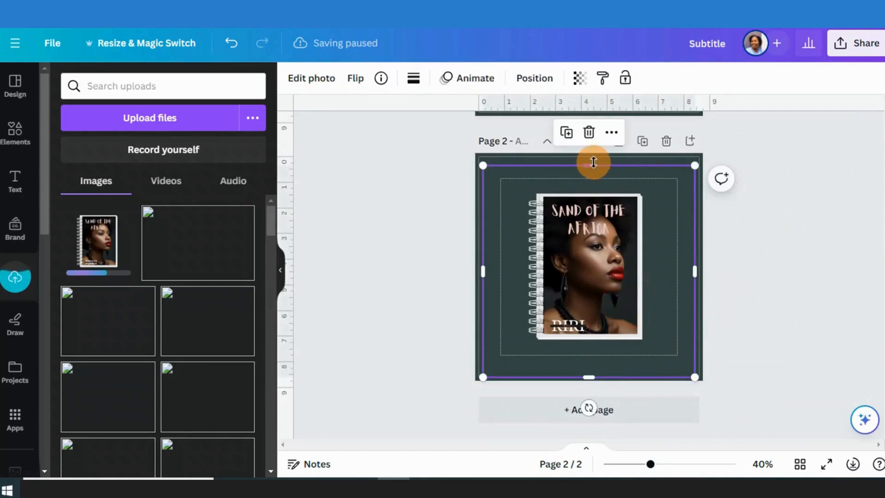
# Crop the empty transparent margins on all four sides of the image close to the notebook
pyautogui.moveTo(593, 163); pyautogui.dragTo(589, 190)
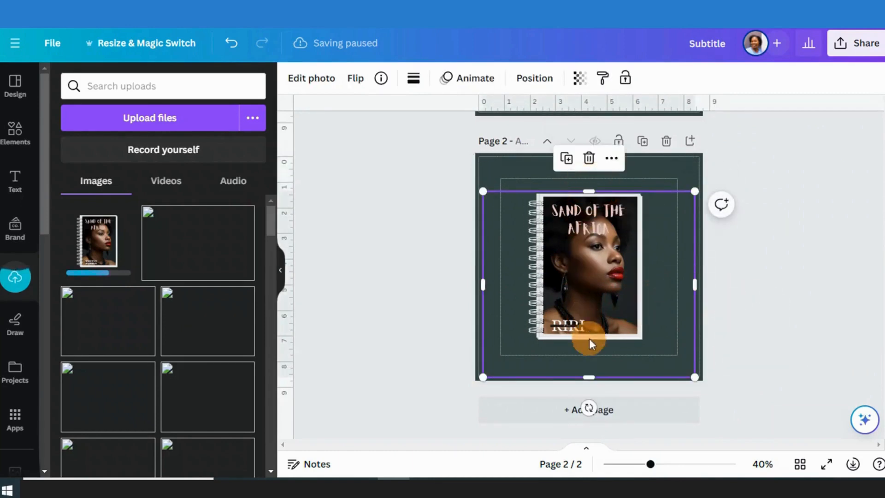
pyautogui.moveTo(588, 377); pyautogui.dragTo(595, 342)
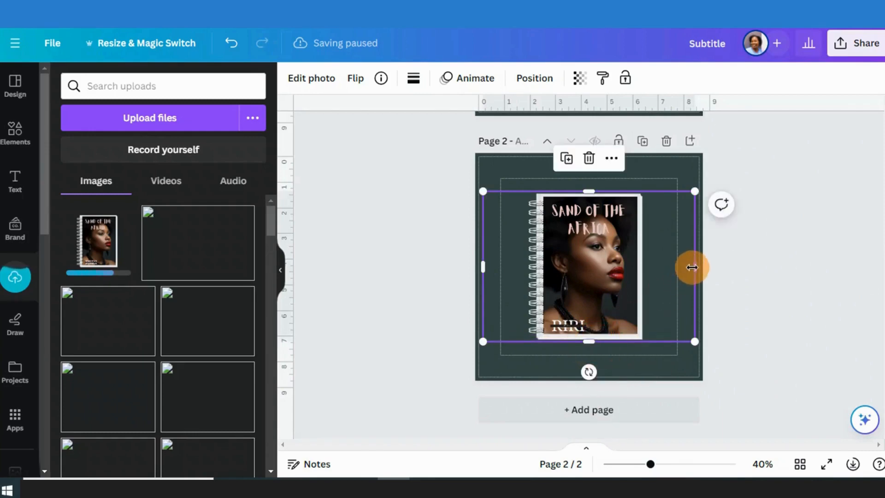
pyautogui.moveTo(691, 268); pyautogui.dragTo(647, 267)
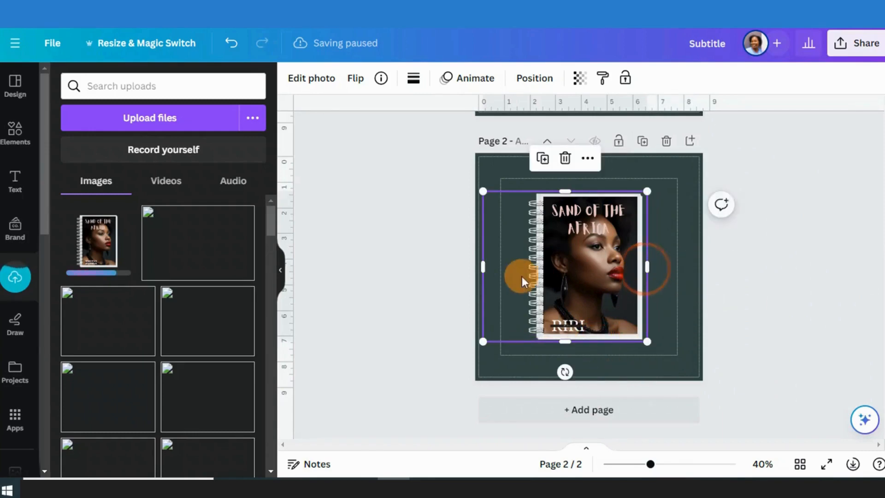
pyautogui.moveTo(484, 267); pyautogui.dragTo(520, 268)
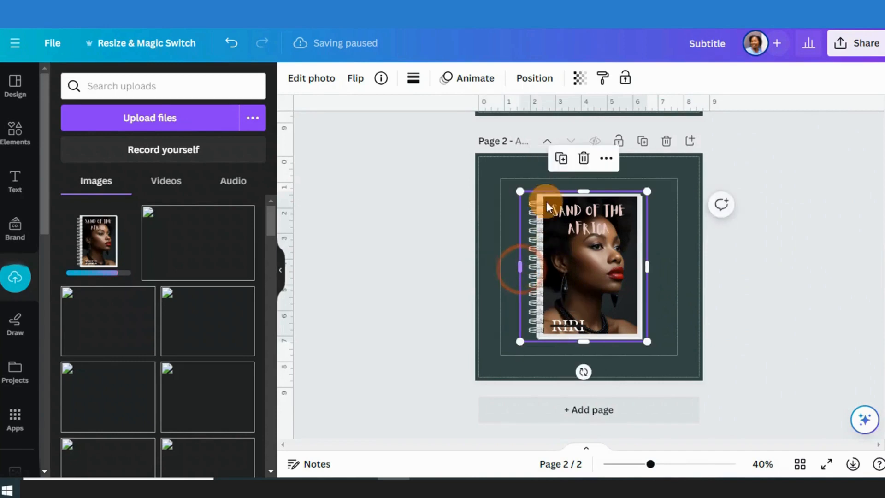
# Duplicate the cropped notebook and move the copy to the right, slightly lower than the original
pyautogui.click(561, 162)
pyautogui.click(807, 259)
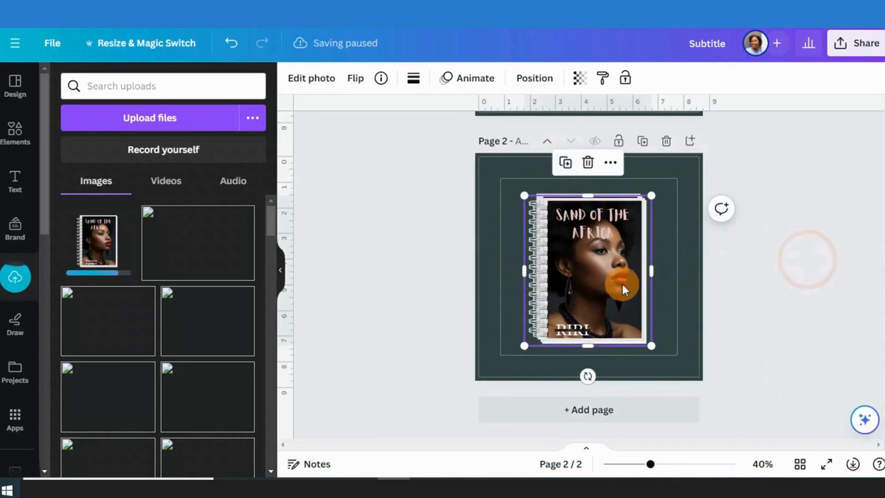
pyautogui.moveTo(622, 284); pyautogui.dragTo(615, 267)
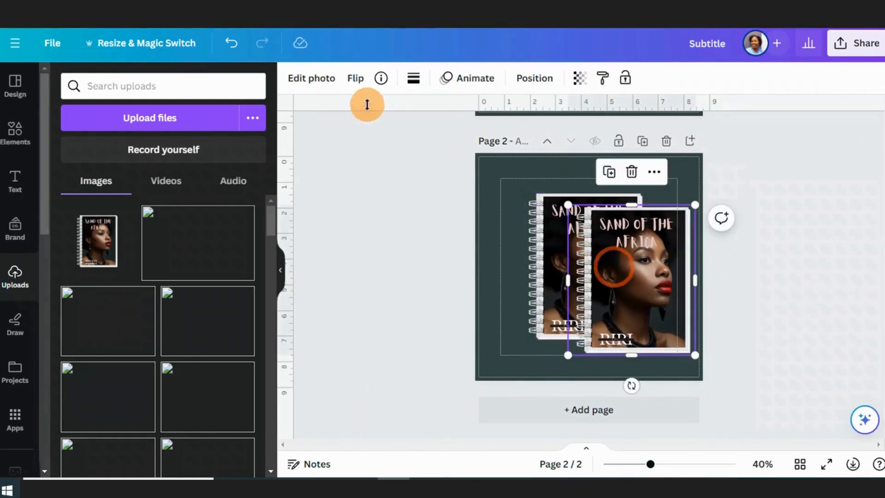
# Apply a Custom Duotone effect to the notebook copy with the highlights colour set to black #000000
pyautogui.click(318, 79)
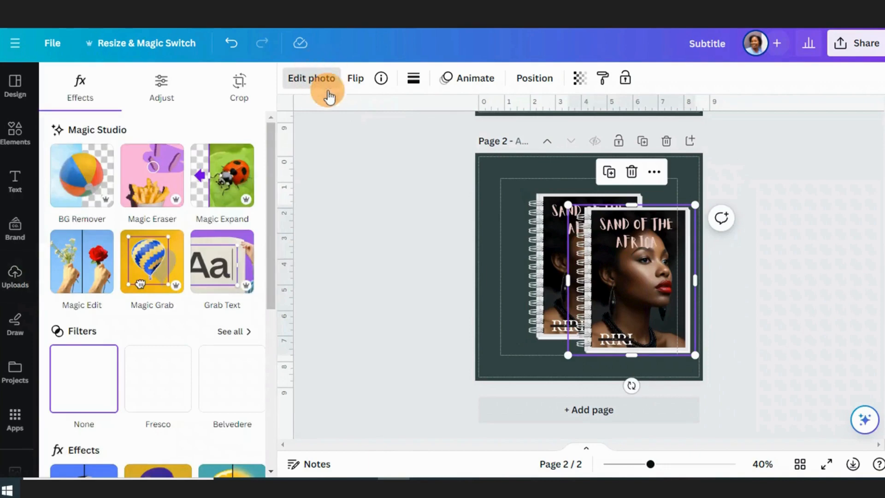
pyautogui.click(143, 310)
pyautogui.scroll(-3, 168, 311)
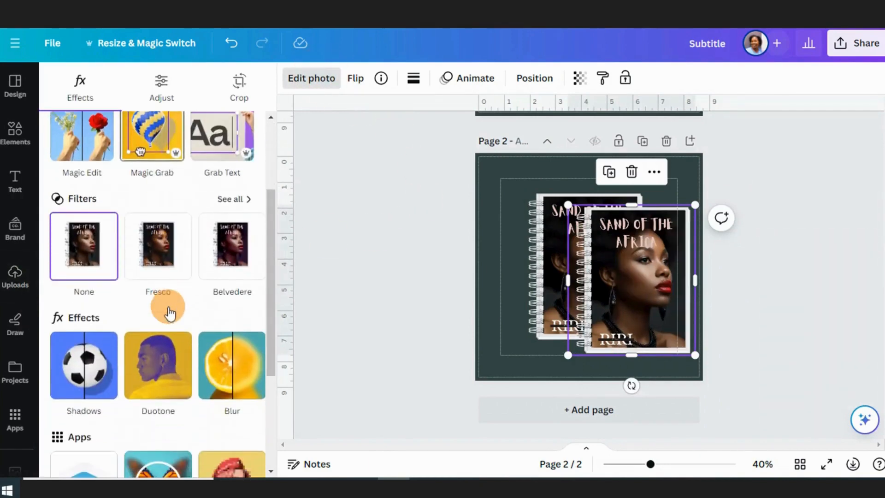
pyautogui.click(165, 389)
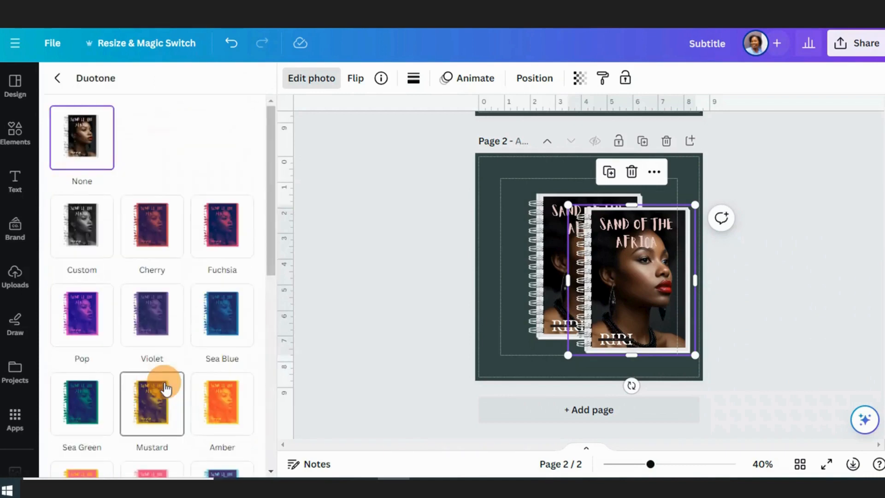
pyautogui.click(78, 233)
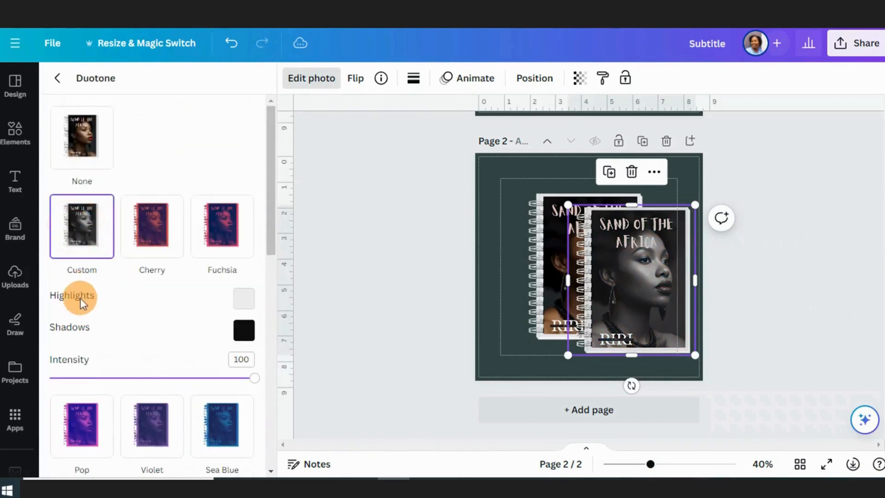
pyautogui.click(245, 302)
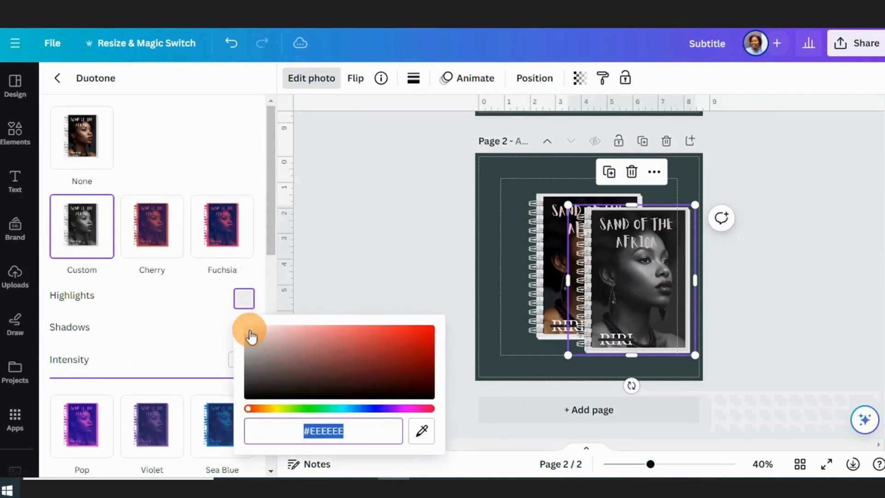
pyautogui.moveTo(250, 334); pyautogui.dragTo(237, 404)
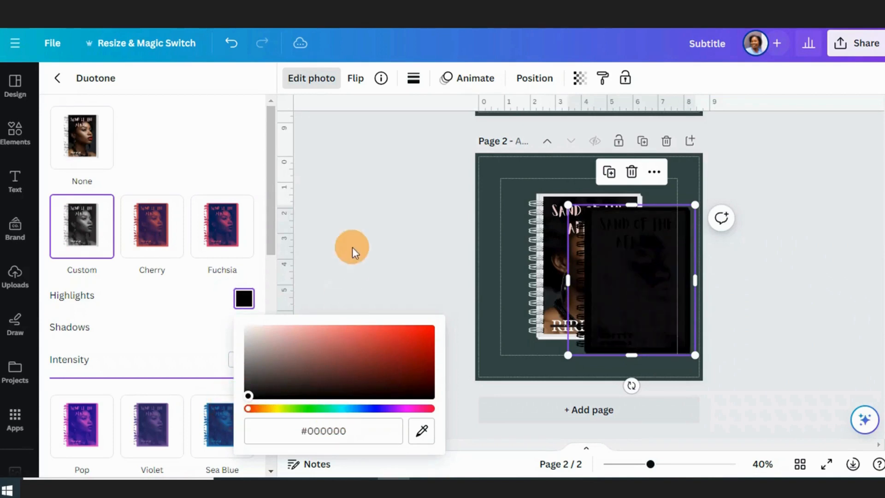
pyautogui.click(364, 245)
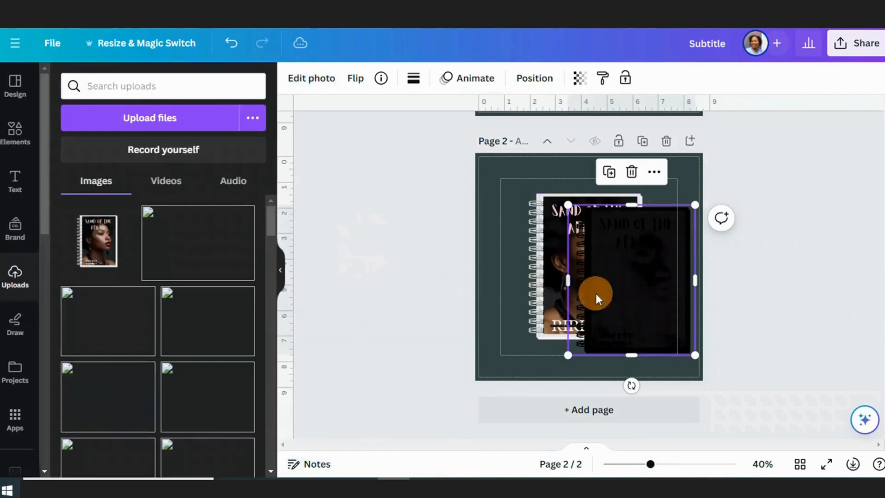
# Place the black copy's layer below the coloured notebook and shift the coloured notebook to the page's left side
pyautogui.click(522, 88)
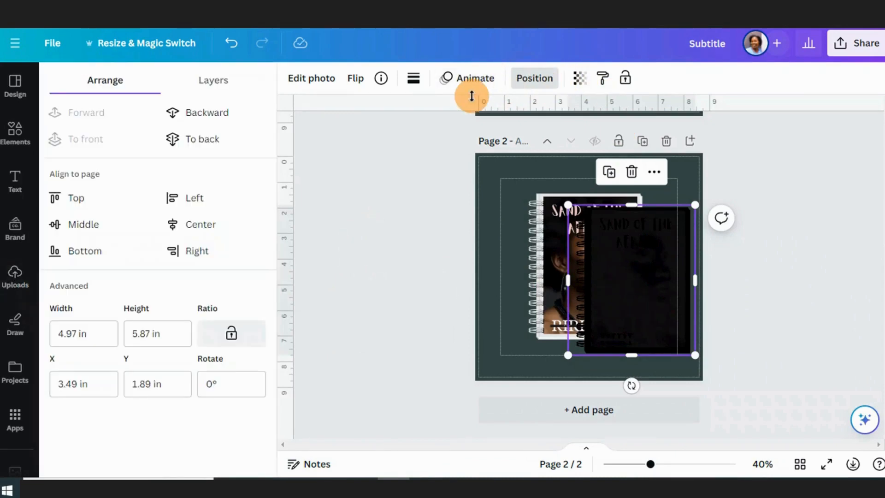
pyautogui.click(220, 90)
pyautogui.moveTo(180, 205); pyautogui.dragTo(182, 194)
pyautogui.moveTo(194, 164); pyautogui.dragTo(192, 231)
pyautogui.moveTo(547, 270); pyautogui.dragTo(498, 267)
# Apply a whole-image Blur to the black notebook copy with intensity 30
pyautogui.click(652, 287)
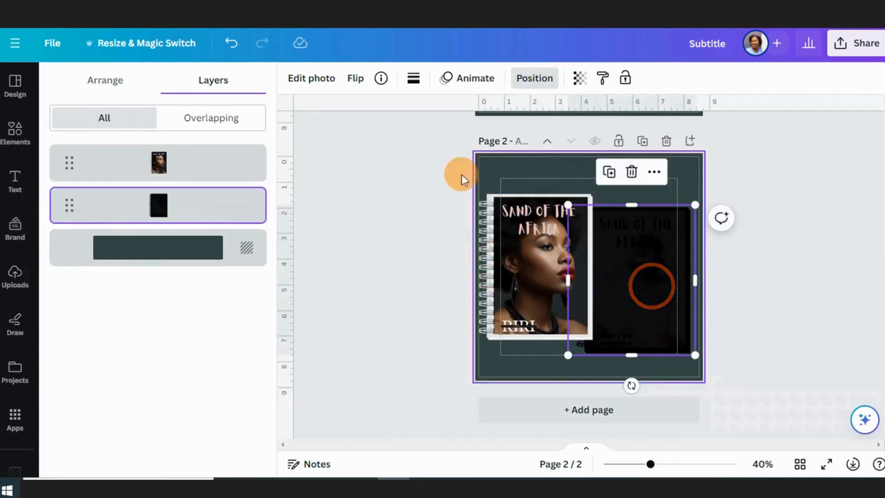
pyautogui.click(305, 79)
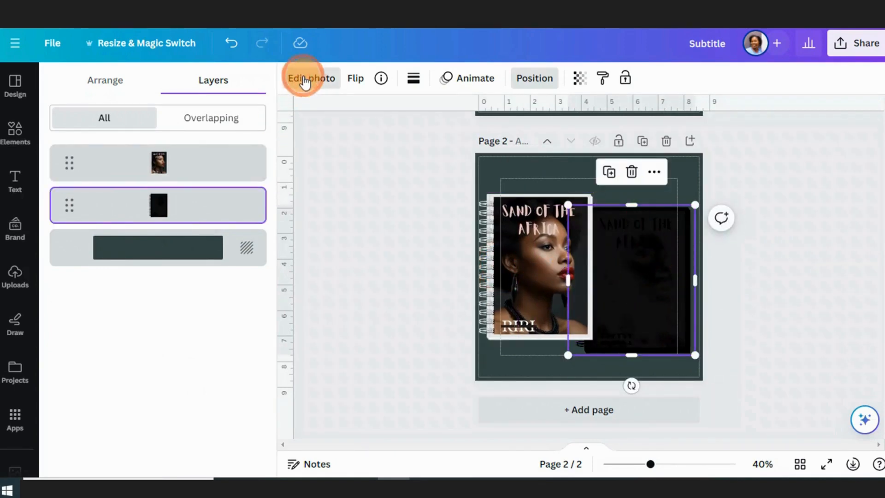
pyautogui.scroll(-5, 143, 304)
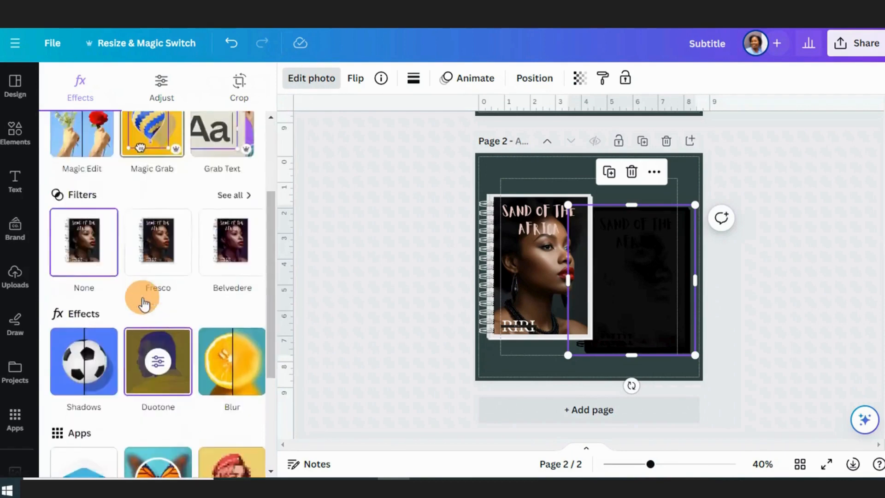
pyautogui.click(226, 245)
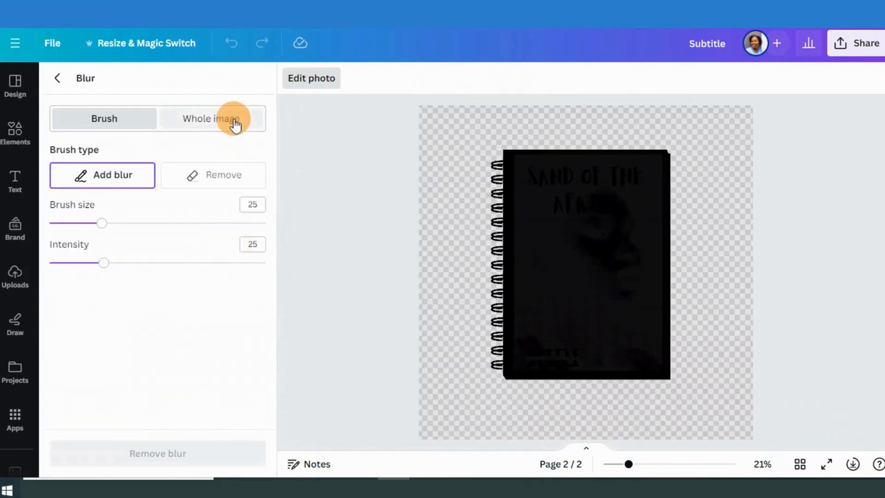
pyautogui.click(234, 121)
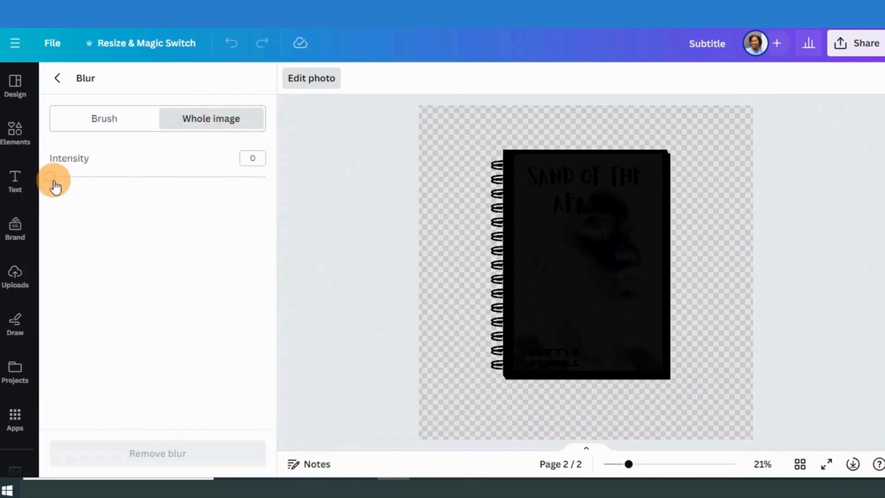
pyautogui.moveTo(55, 187); pyautogui.dragTo(118, 182)
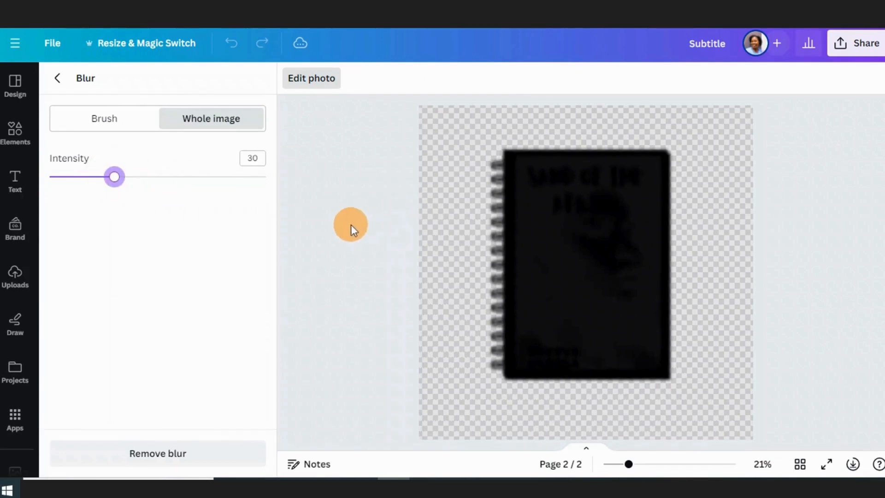
# Finish the blur adjustment, leave the photo editor and deselect the blurred black notebook copy
pyautogui.click(350, 225)
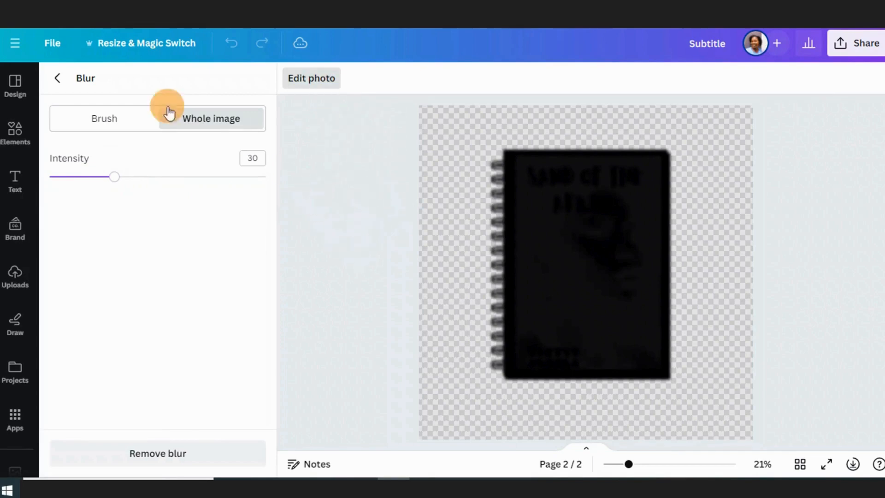
pyautogui.click(55, 80)
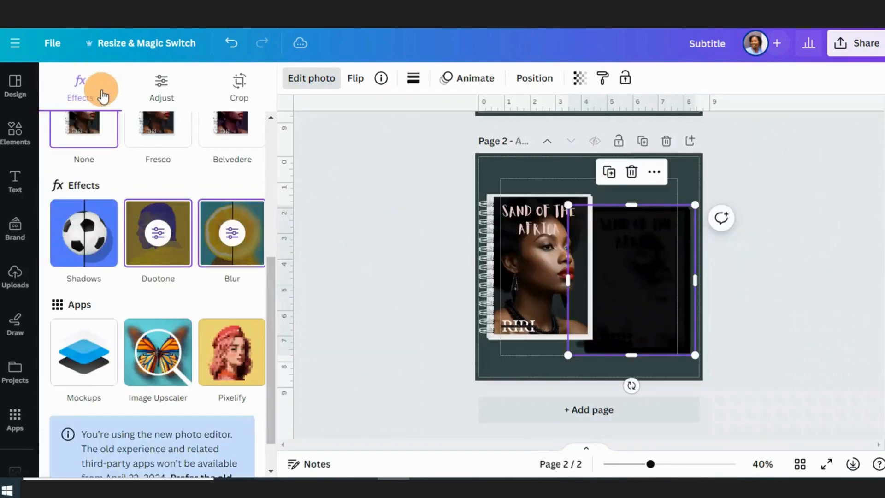
pyautogui.click(391, 261)
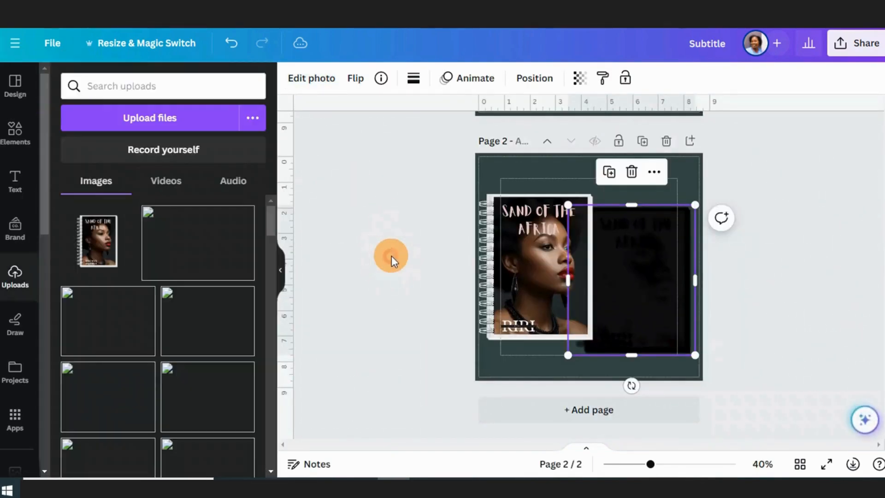
pyautogui.click(392, 256)
# Bring the coloured notebook and the blurred black copy together near the page's centre, with the black copy peeking out as a shadow
pyautogui.moveTo(539, 265); pyautogui.dragTo(562, 283)
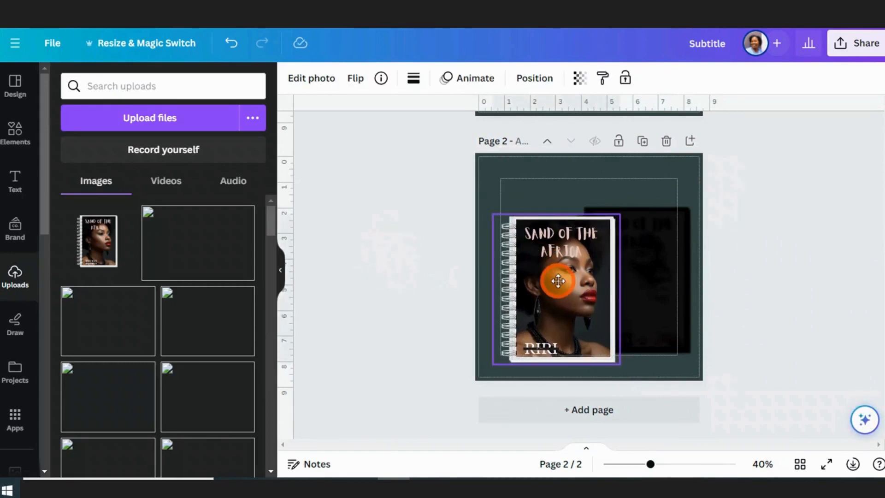
pyautogui.click(652, 258)
pyautogui.moveTo(639, 246); pyautogui.dragTo(597, 228)
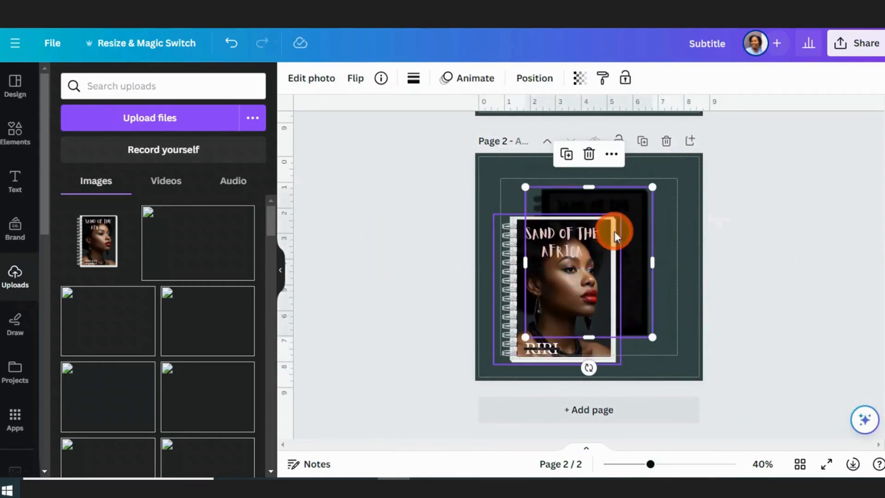
pyautogui.moveTo(572, 278)
pyautogui.mouseDown()
pyautogui.moveTo(590, 265)
pyautogui.moveTo(564, 265)
pyautogui.mouseUp()
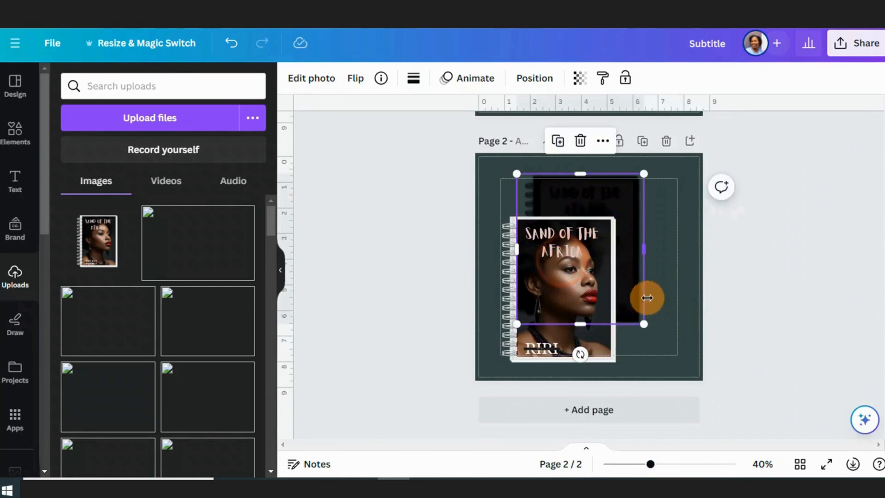
pyautogui.click(664, 303)
pyautogui.moveTo(591, 324); pyautogui.dragTo(626, 294)
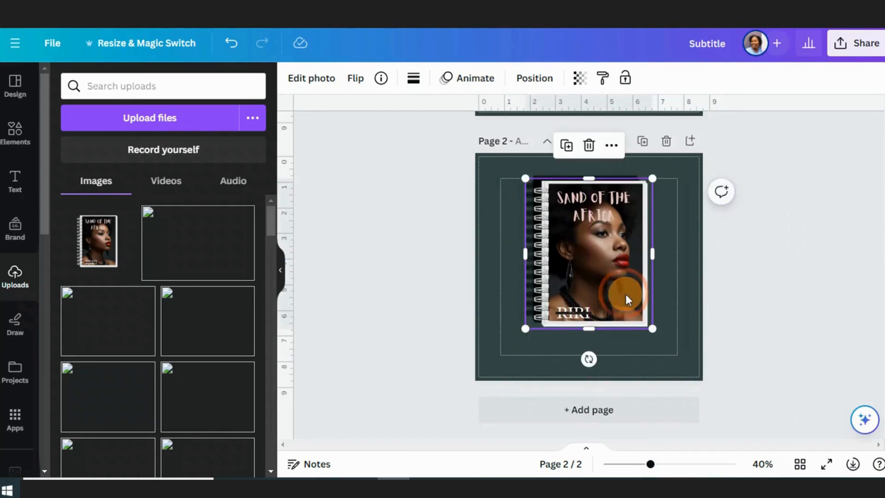
pyautogui.click(682, 311)
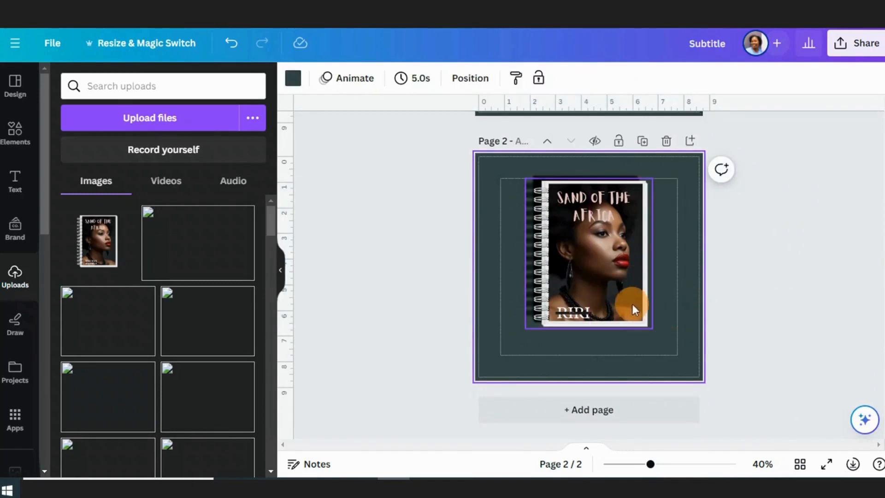
# Enlarge the blurred black copy slightly so that it extends past the coloured notebook's edges
pyautogui.click(538, 177)
pyautogui.moveTo(644, 174); pyautogui.dragTo(650, 172)
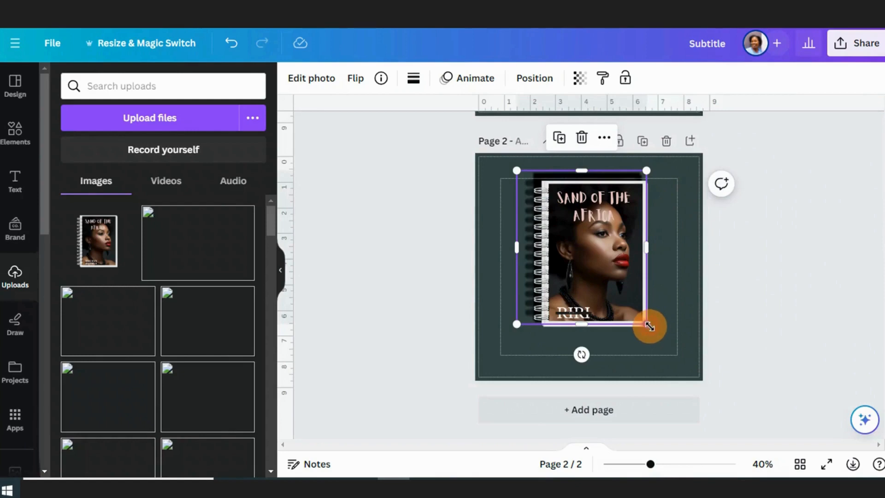
pyautogui.moveTo(650, 326); pyautogui.dragTo(653, 328)
pyautogui.click(491, 98)
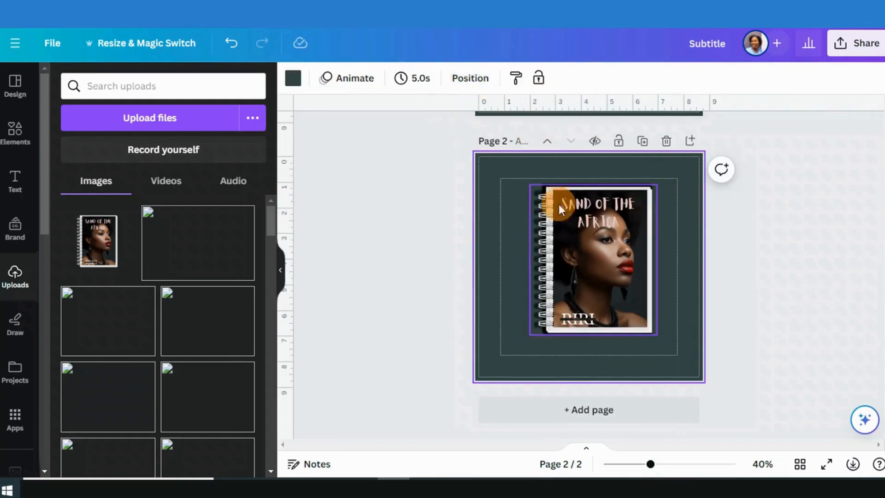
# Set the transparency of the blurred black shadow copy to 68
pyautogui.click(527, 196)
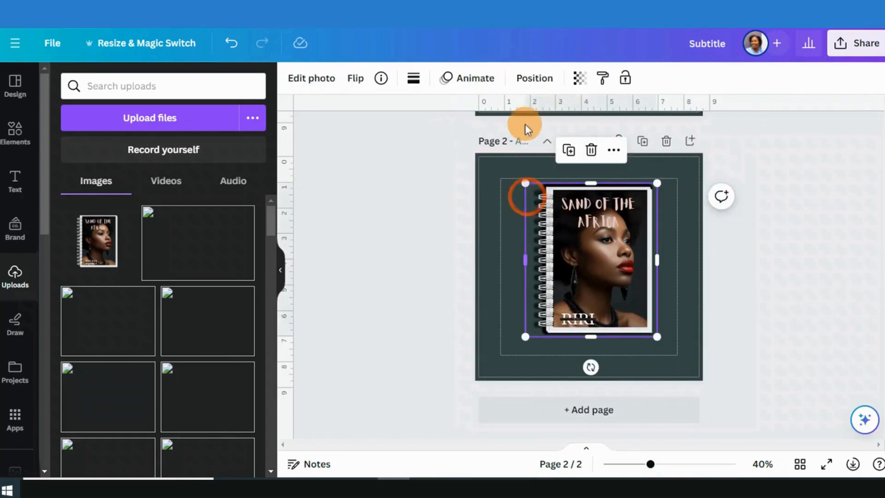
pyautogui.click(578, 77)
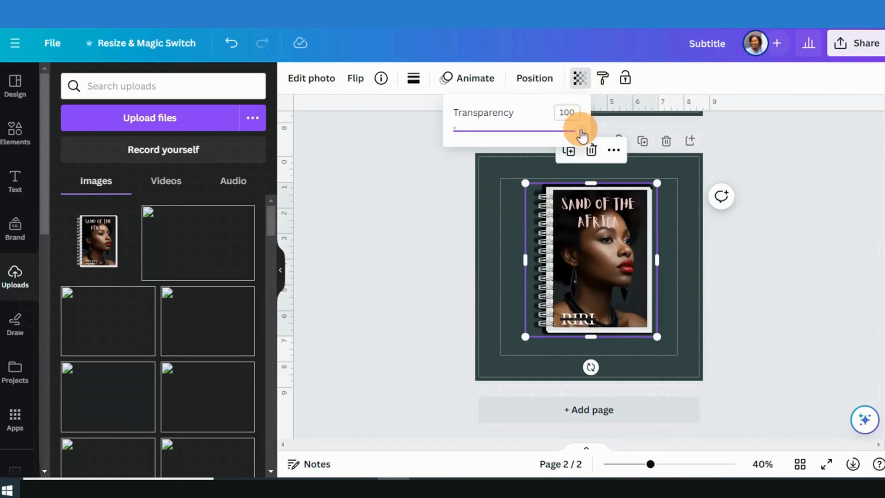
pyautogui.moveTo(581, 135); pyautogui.dragTo(545, 128)
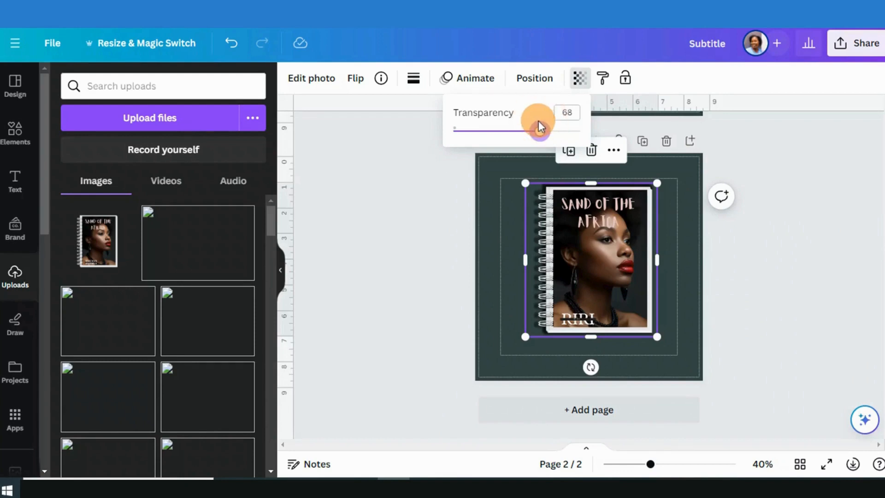
pyautogui.click(789, 261)
pyautogui.click(790, 261)
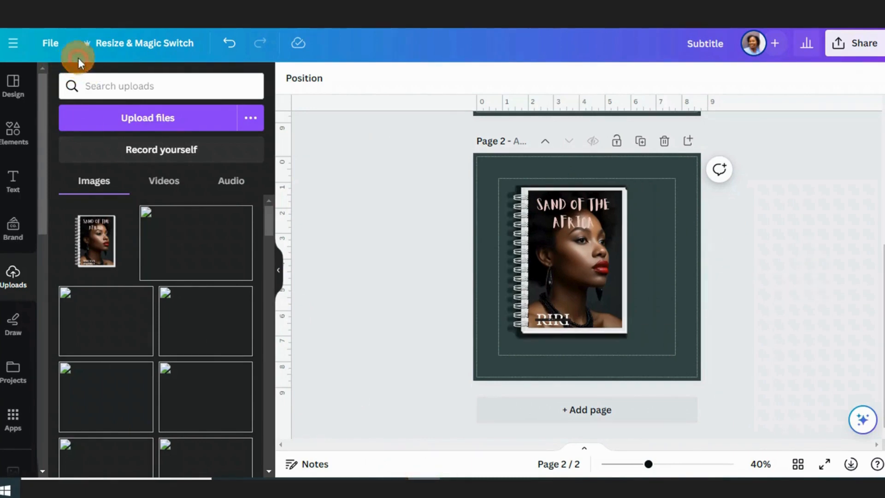
# Group the coloured notebook and its shadow copy on page 2
pyautogui.click(78, 57)
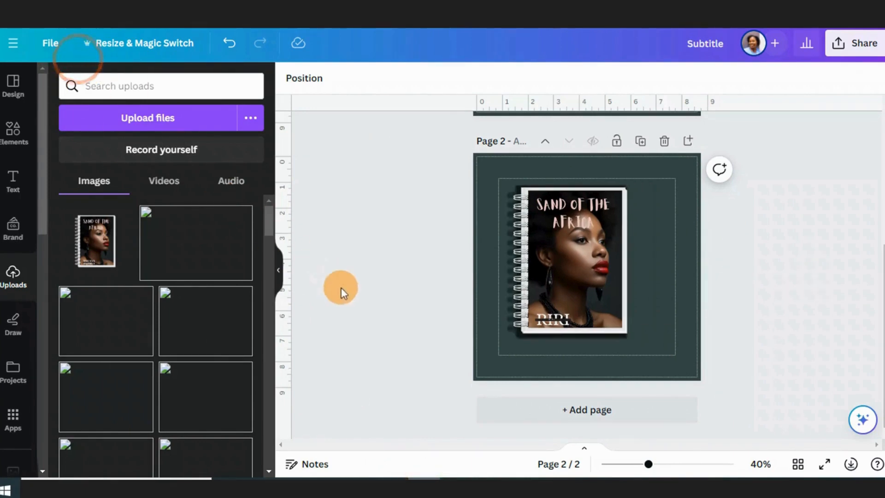
pyautogui.click(389, 338)
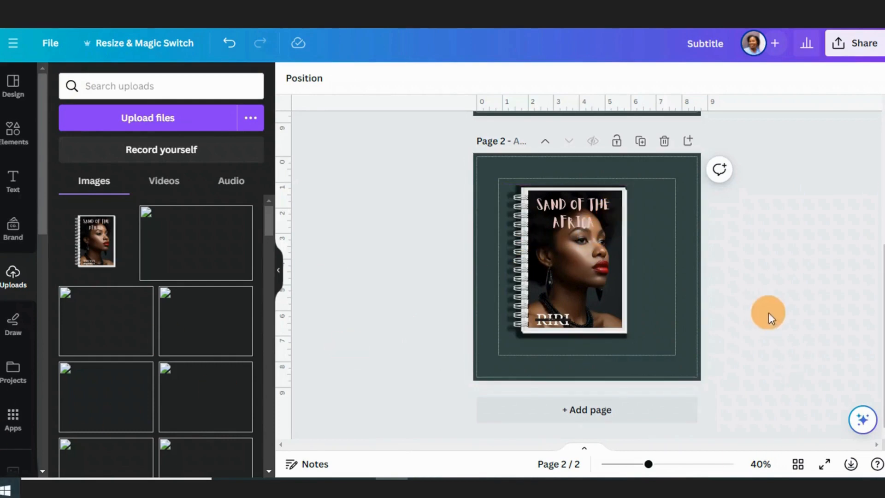
pyautogui.moveTo(656, 194); pyautogui.dragTo(520, 348)
pyautogui.click(535, 152)
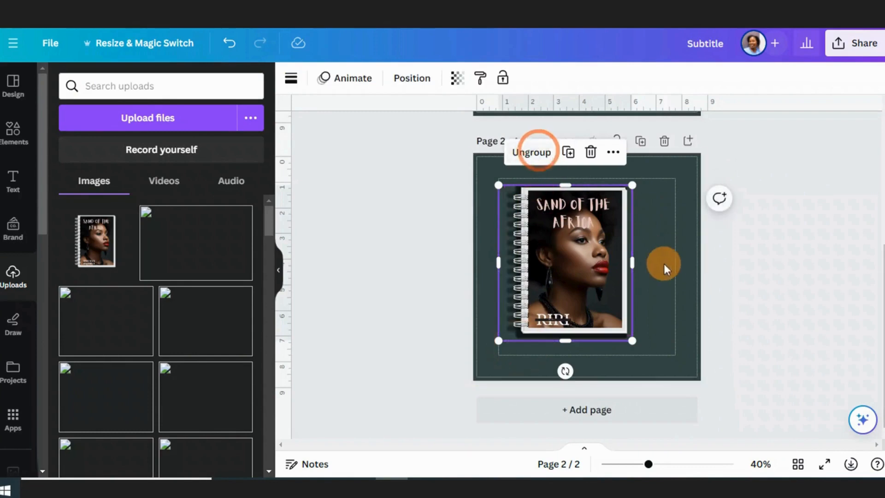
pyautogui.click(669, 268)
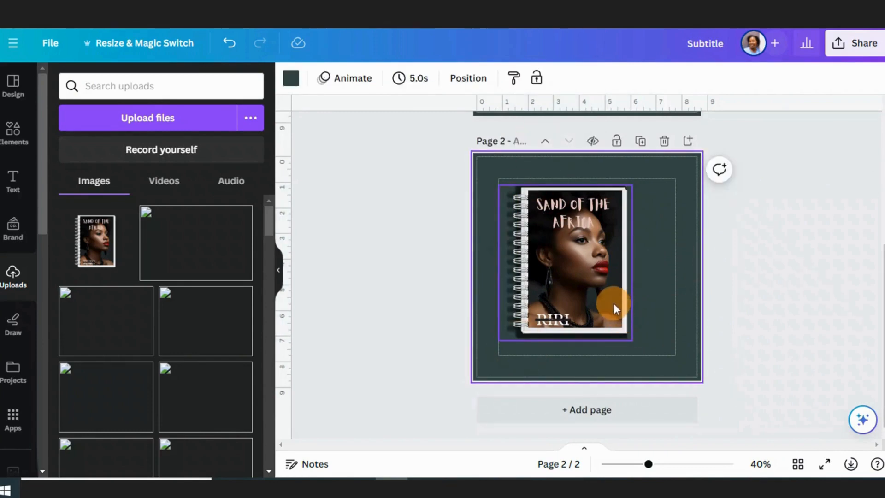
# Move the grouped notebook towards the page's centre and enlarge it to fill more of the page
pyautogui.moveTo(614, 305); pyautogui.dragTo(628, 295)
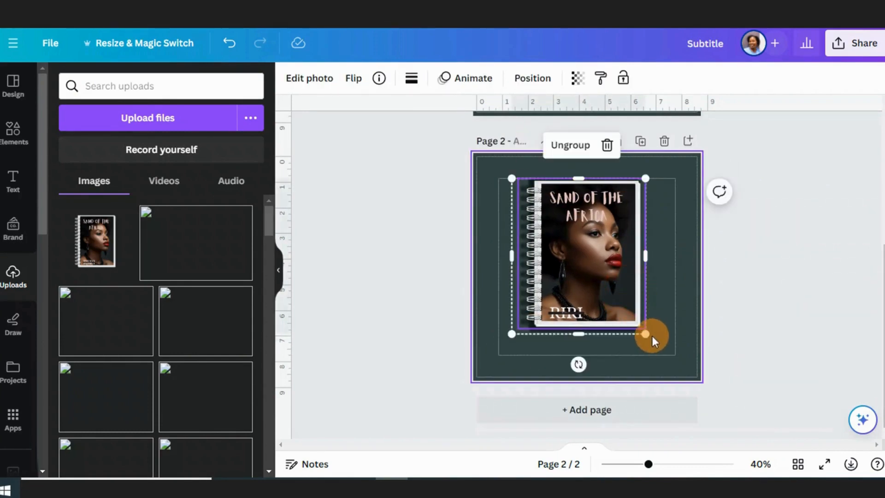
pyautogui.moveTo(651, 337); pyautogui.dragTo(647, 341)
pyautogui.moveTo(511, 179); pyautogui.dragTo(503, 169)
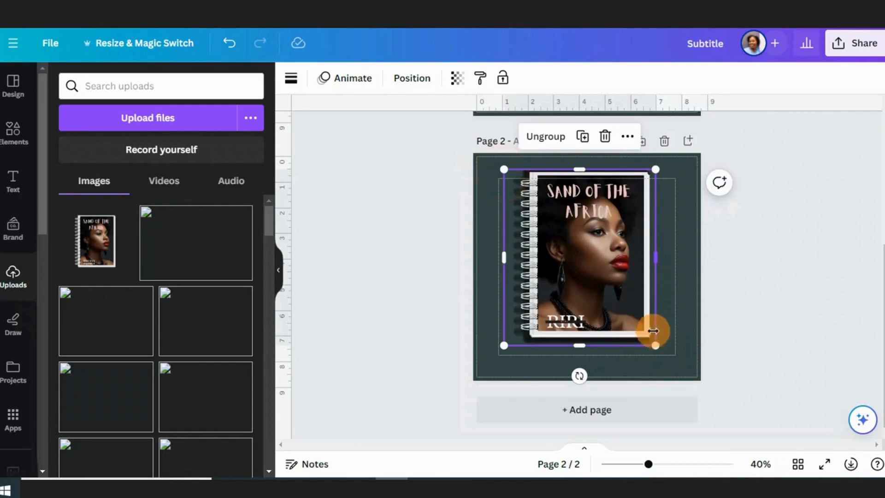
pyautogui.moveTo(655, 345); pyautogui.dragTo(652, 358)
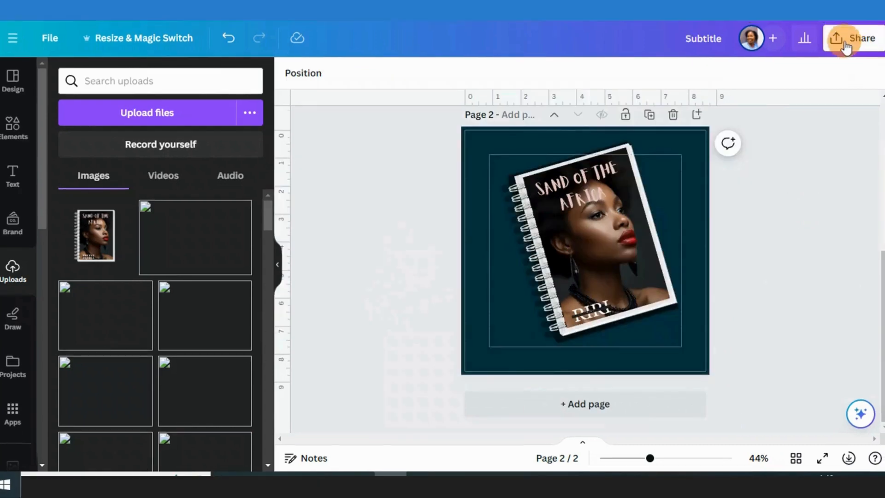
# Download only page 2 as a PNG at size 3 (6,000 × 6,000 px) with a transparent background, saving the download settings
pyautogui.click(846, 42)
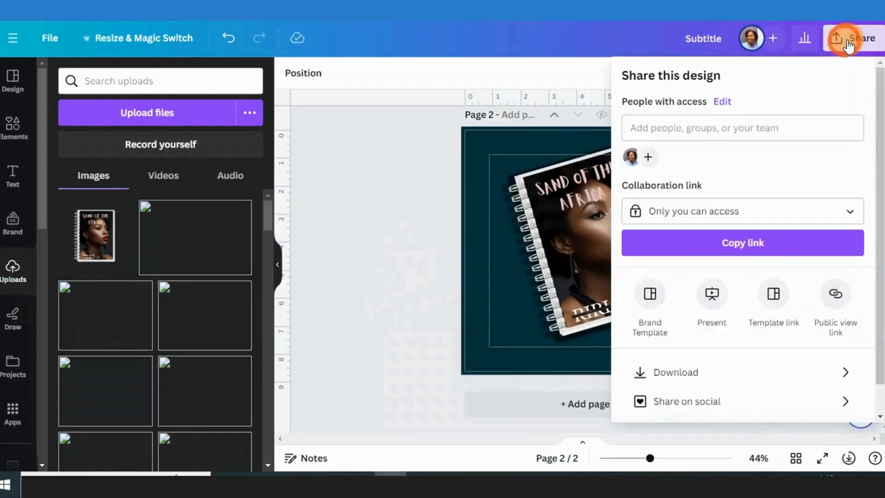
pyautogui.click(676, 374)
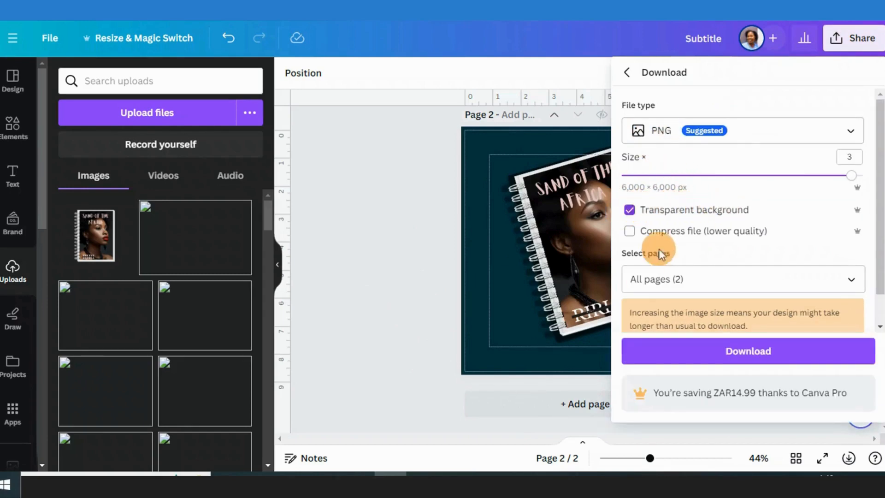
pyautogui.click(848, 291)
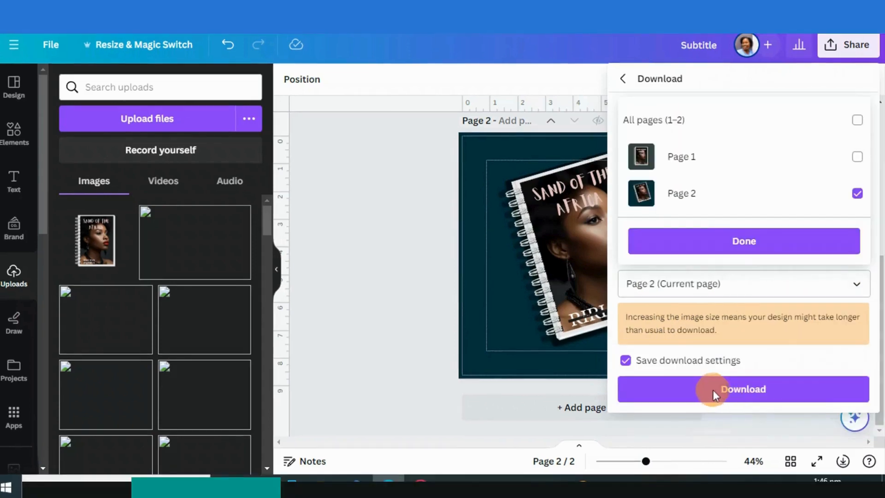
pyautogui.click(713, 390)
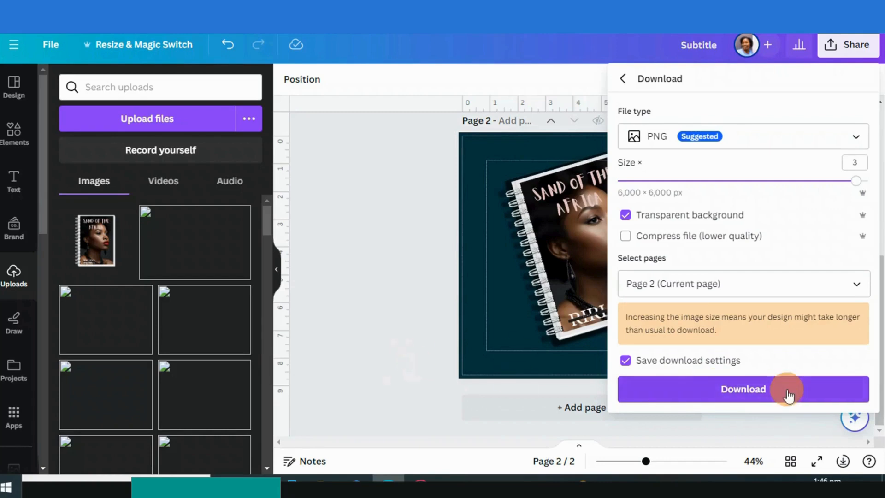
pyautogui.click(686, 390)
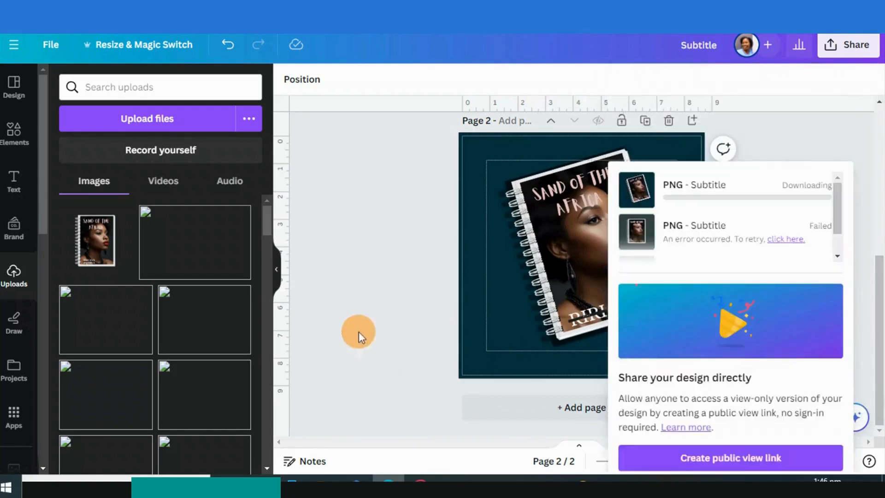
pyautogui.click(369, 295)
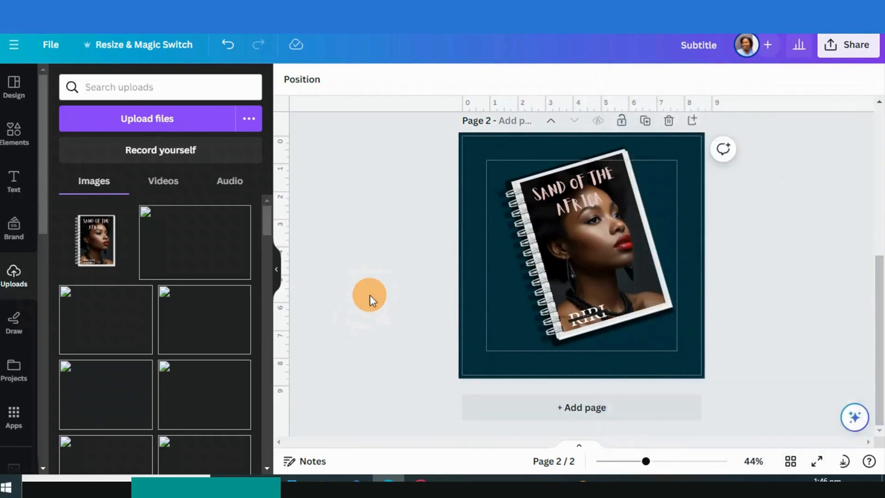